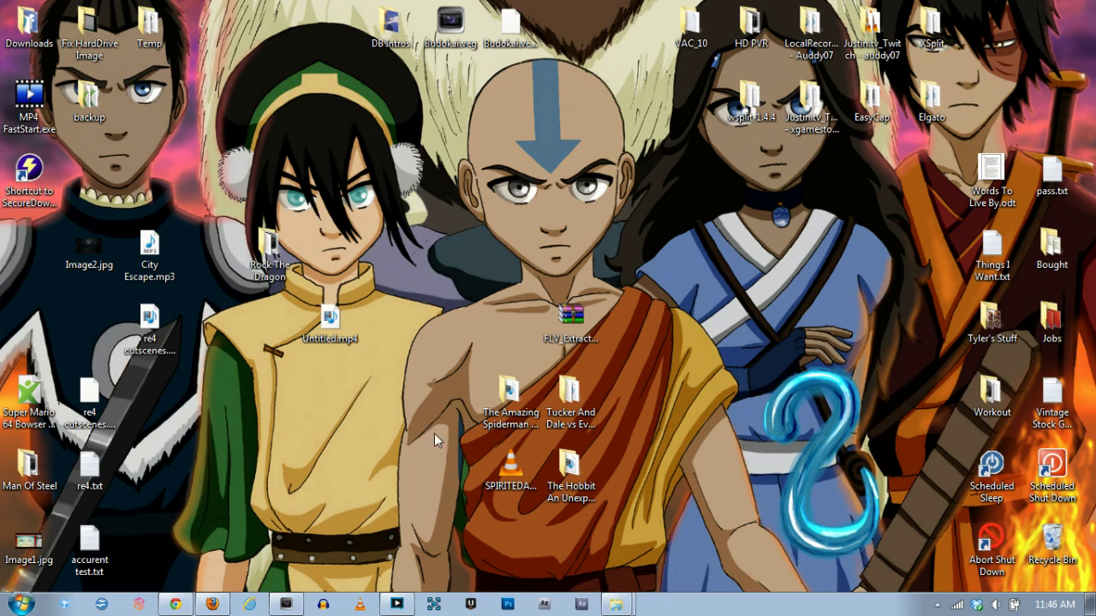
- Switch to Chrome and view the web search results for FLV Extract and Yamb
click(176, 606)
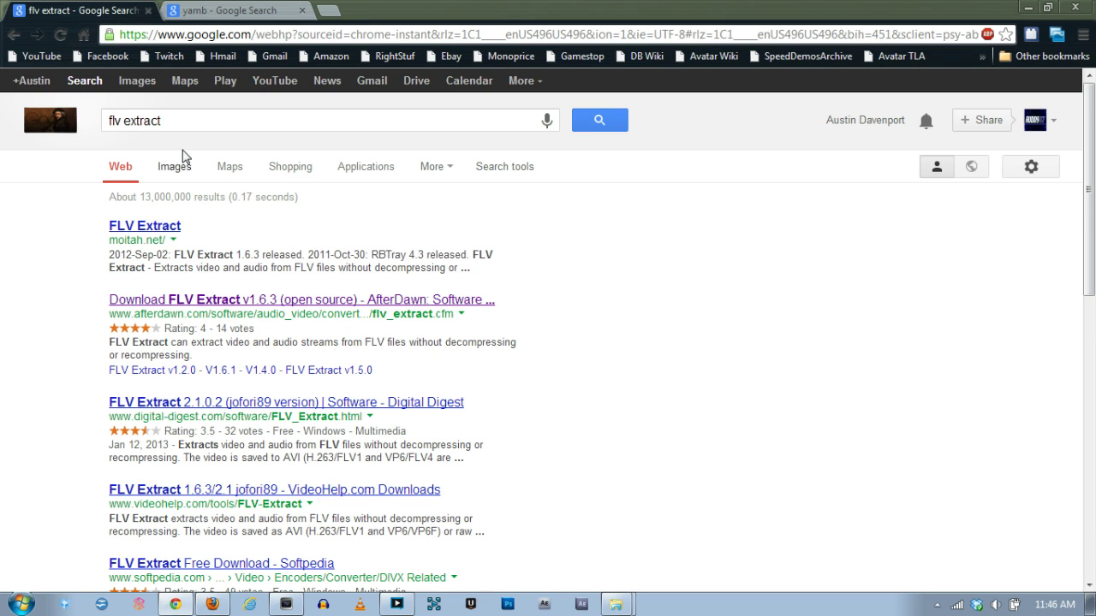
click(161, 121)
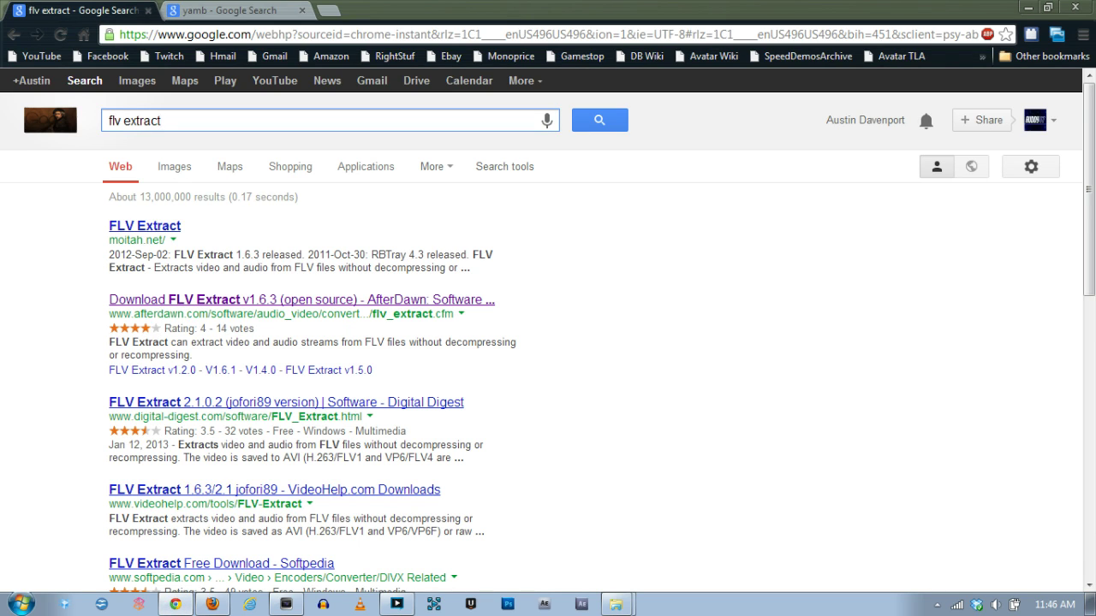
click(236, 11)
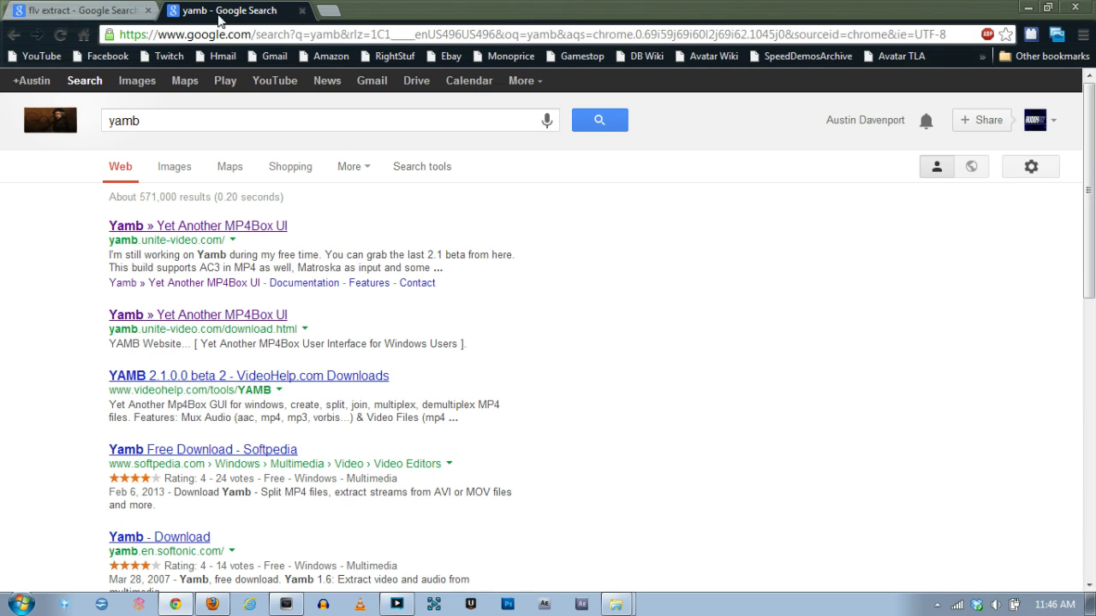
click(1025, 7)
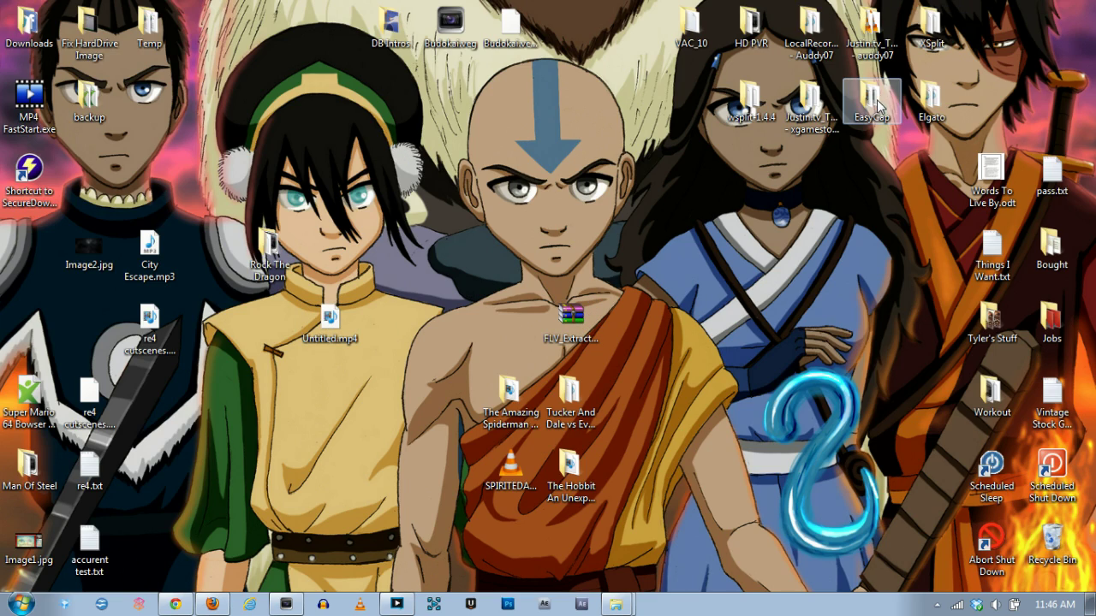
- Bring up the XSplit folder and point out the FLV_Extract_v163zip.exe installer and the FLV_Extract_v1.6.3 folder
click(616, 605)
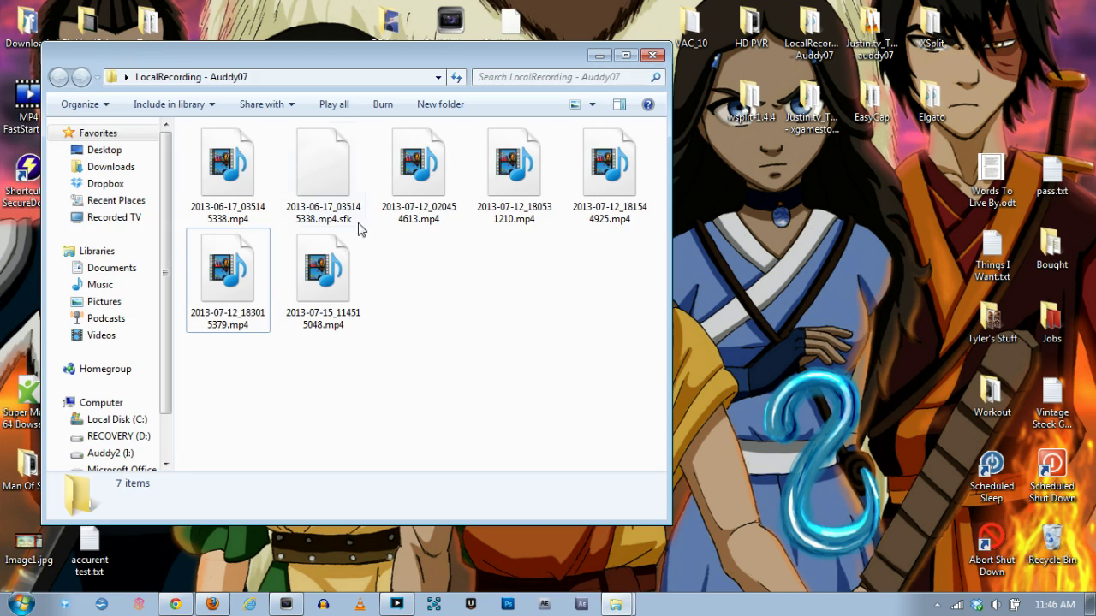
key(super+d)
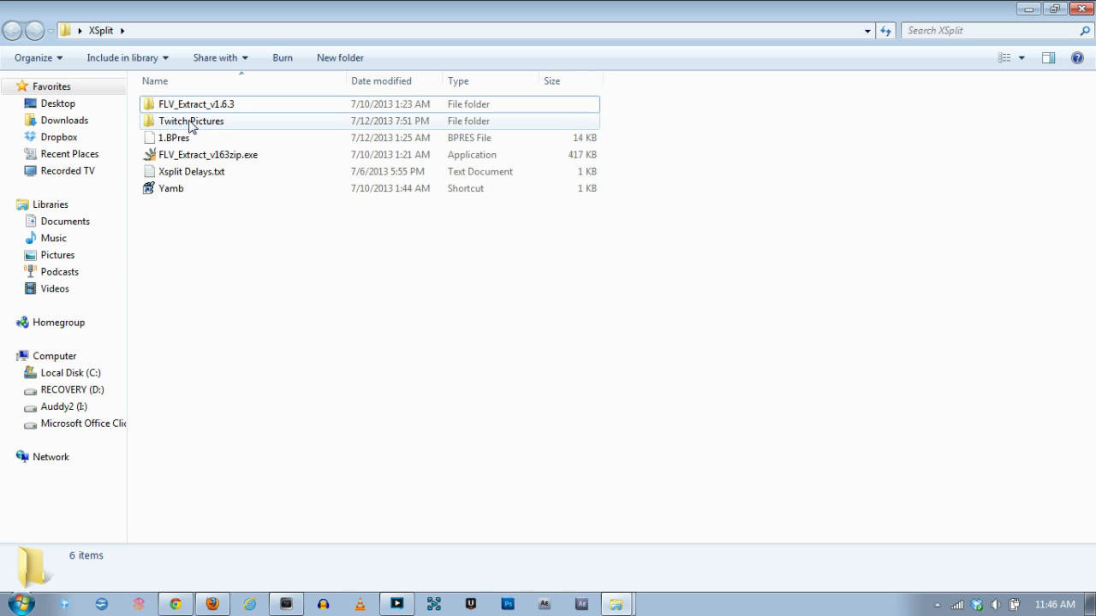
click(255, 154)
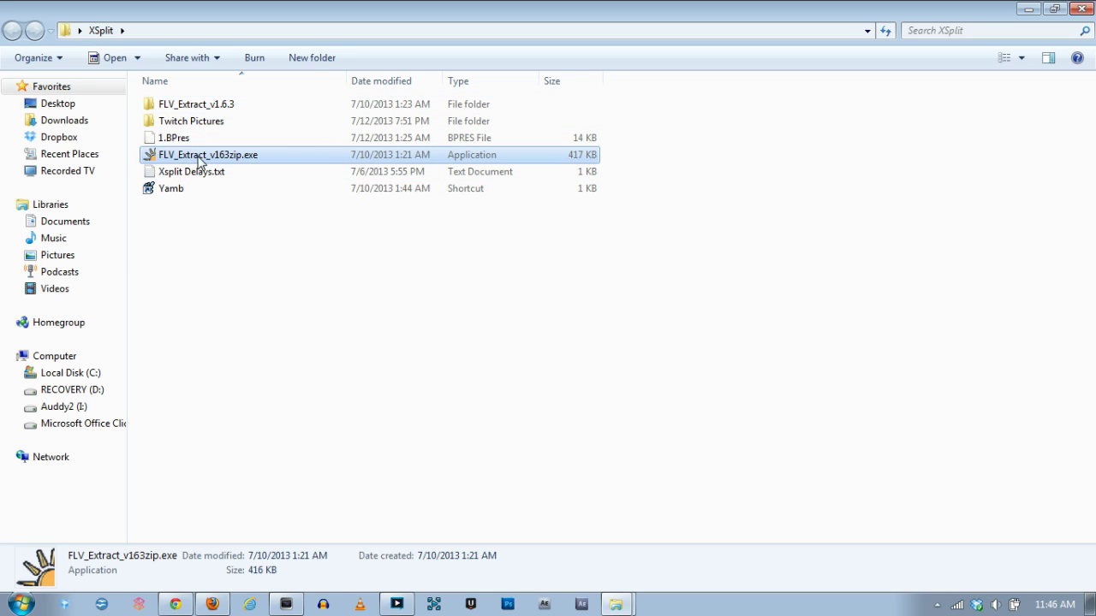
click(187, 109)
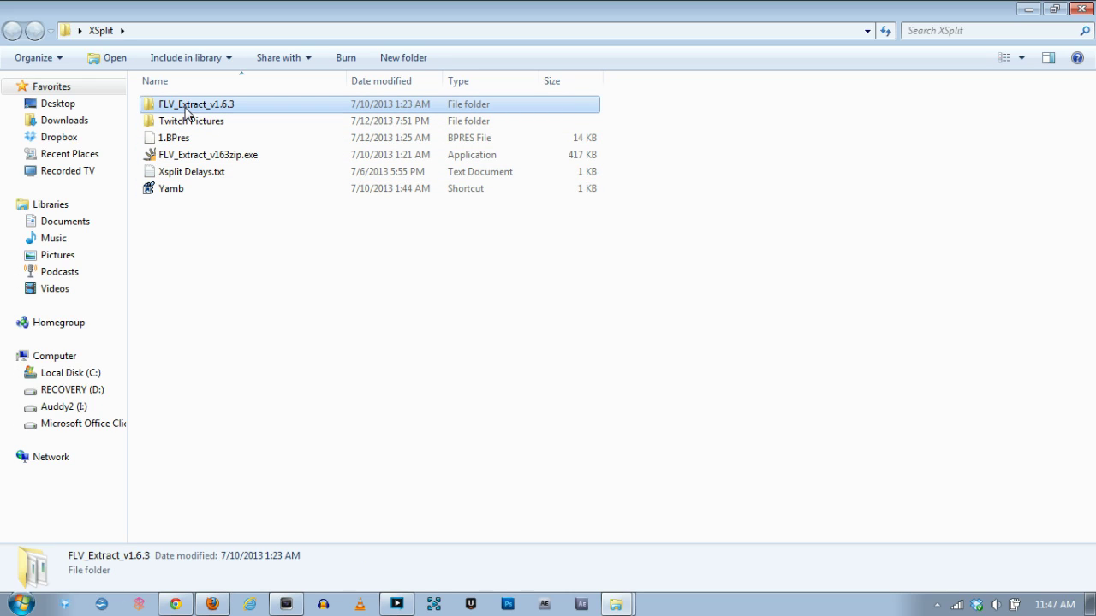
- View AfterDawn's FLV Extract v1.6.3 download page and the Yamb website's download page in Chrome, then close the browser
click(176, 605)
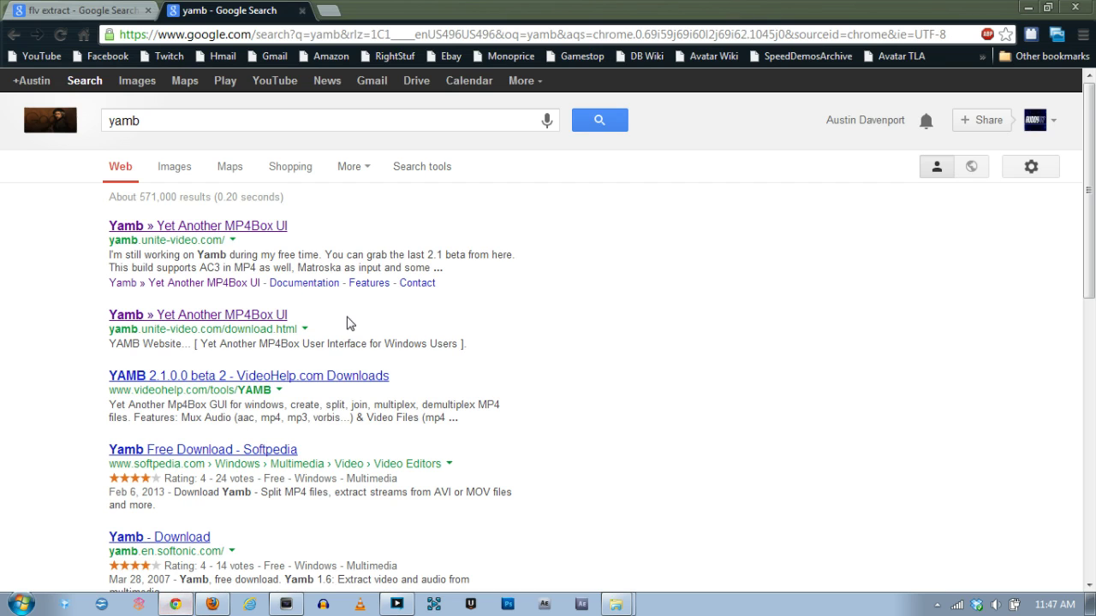
click(128, 12)
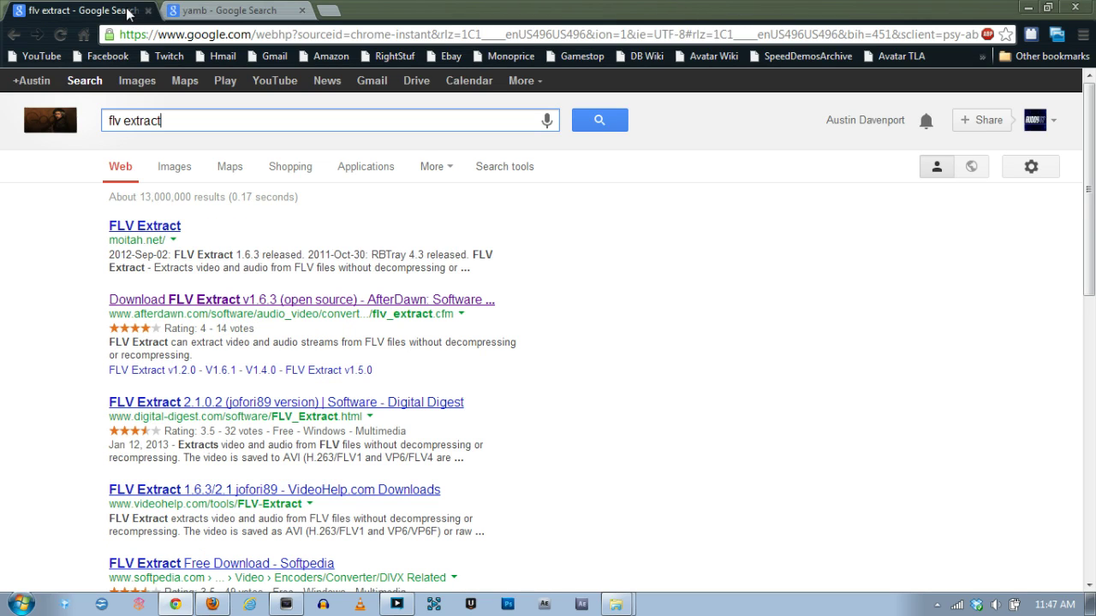
click(188, 301)
key(ctrl+Tab)
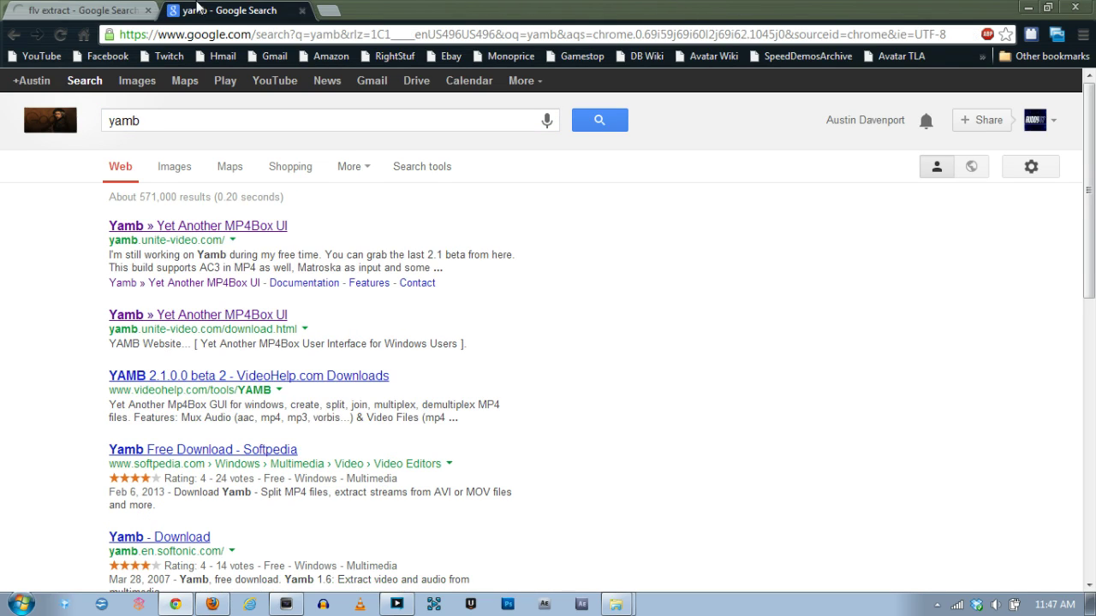
click(188, 318)
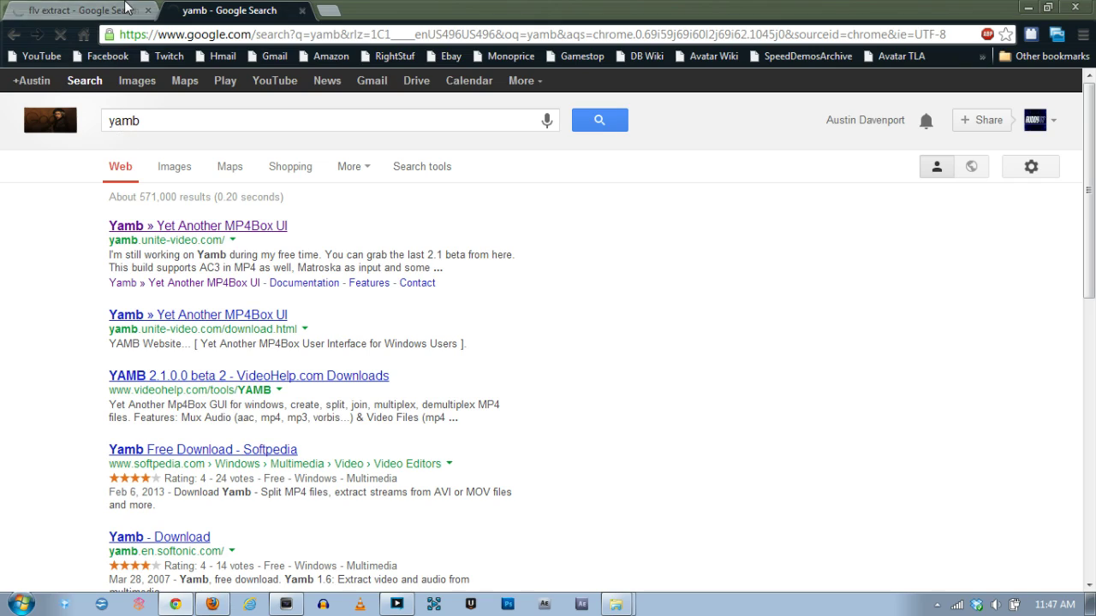
click(111, 11)
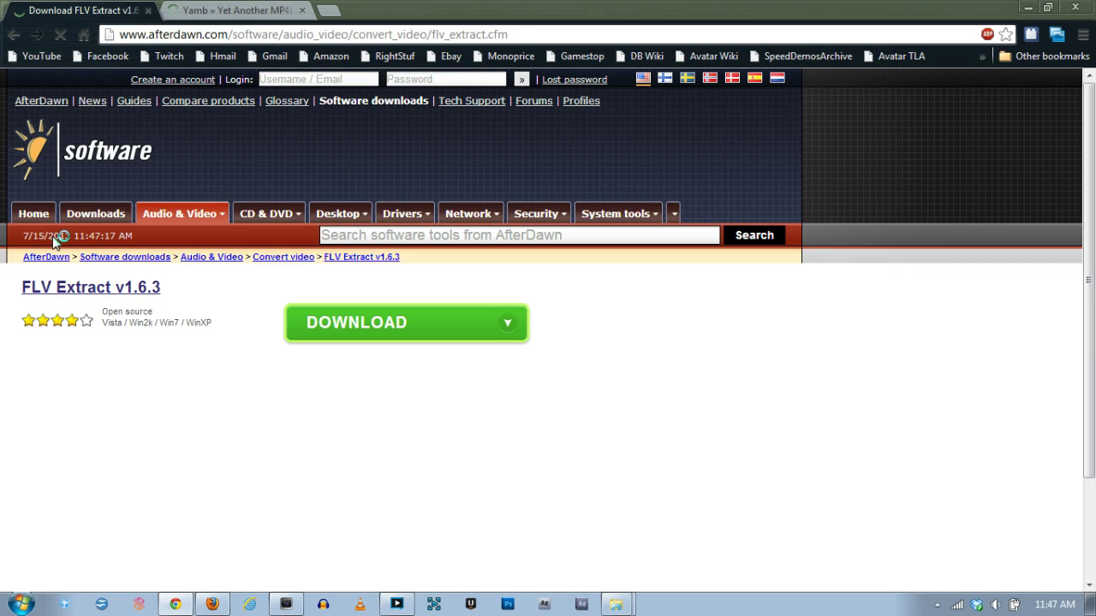
click(148, 11)
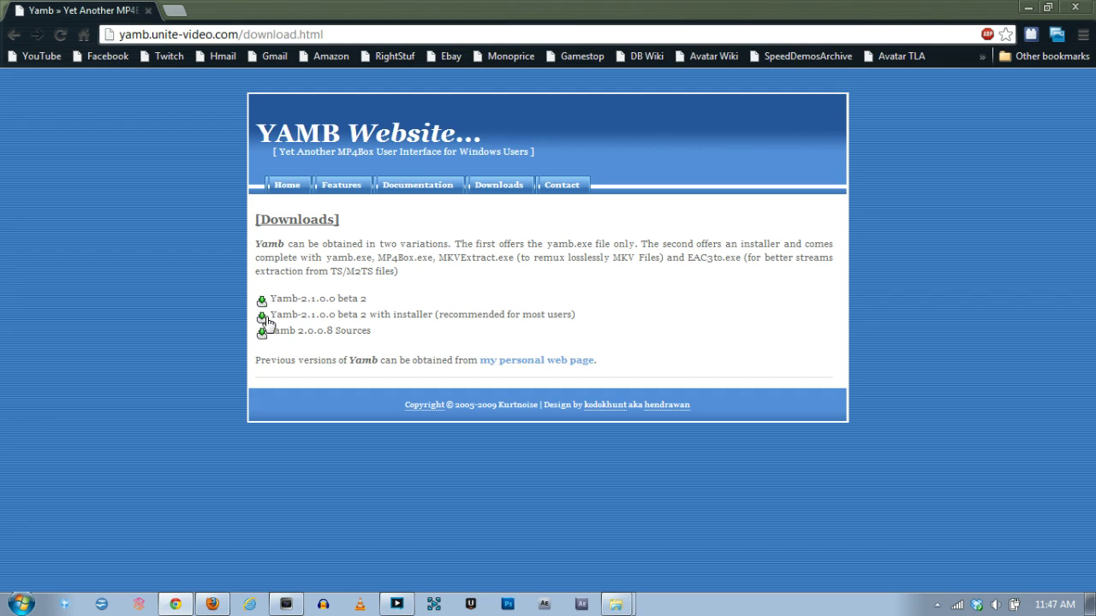
click(1075, 6)
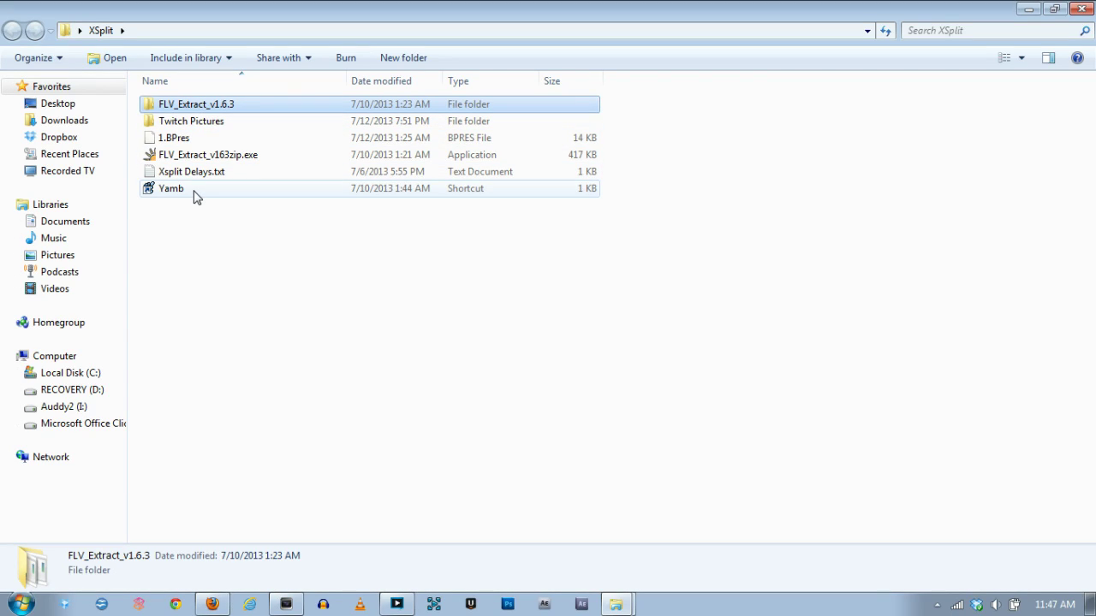
- Launch FLVExtract.exe from the FLV_Extract_v1.6.3 folder and reposition its window over the cleared desktop
double_click(195, 103)
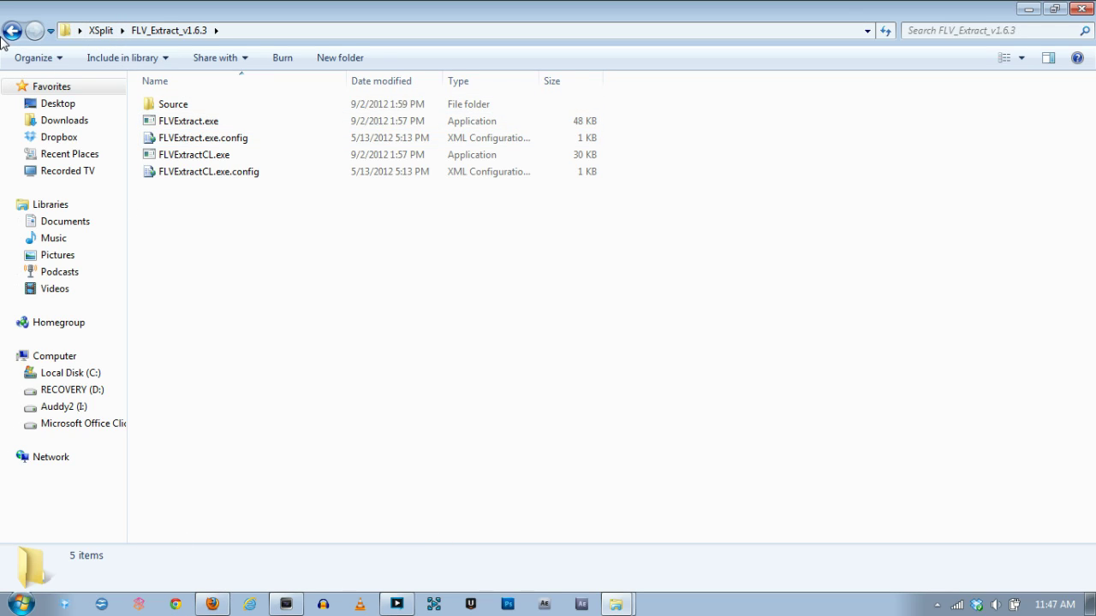
double_click(201, 125)
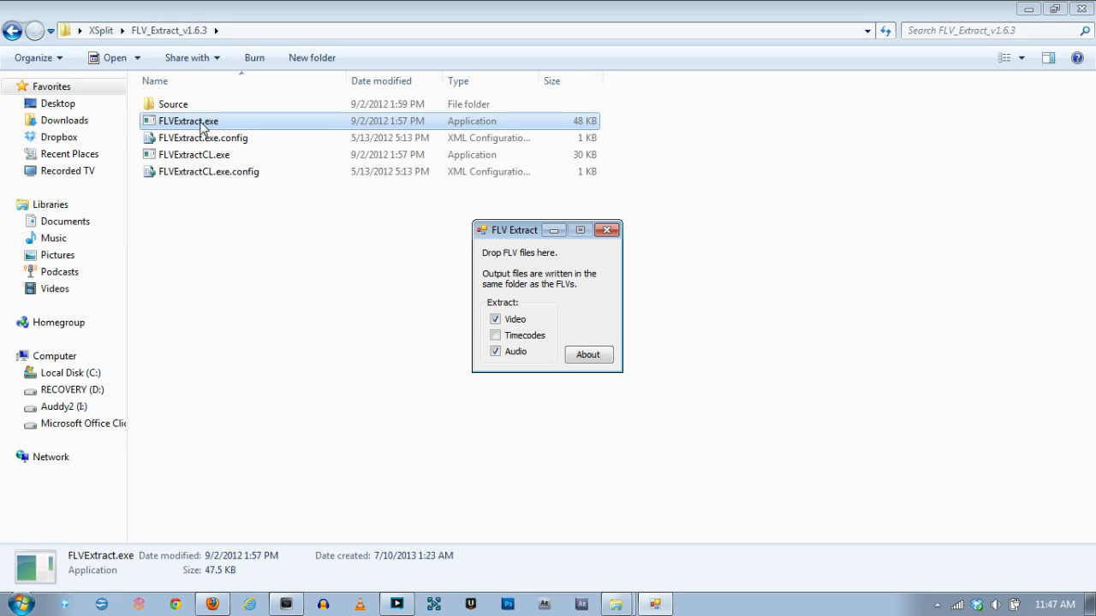
click(1024, 12)
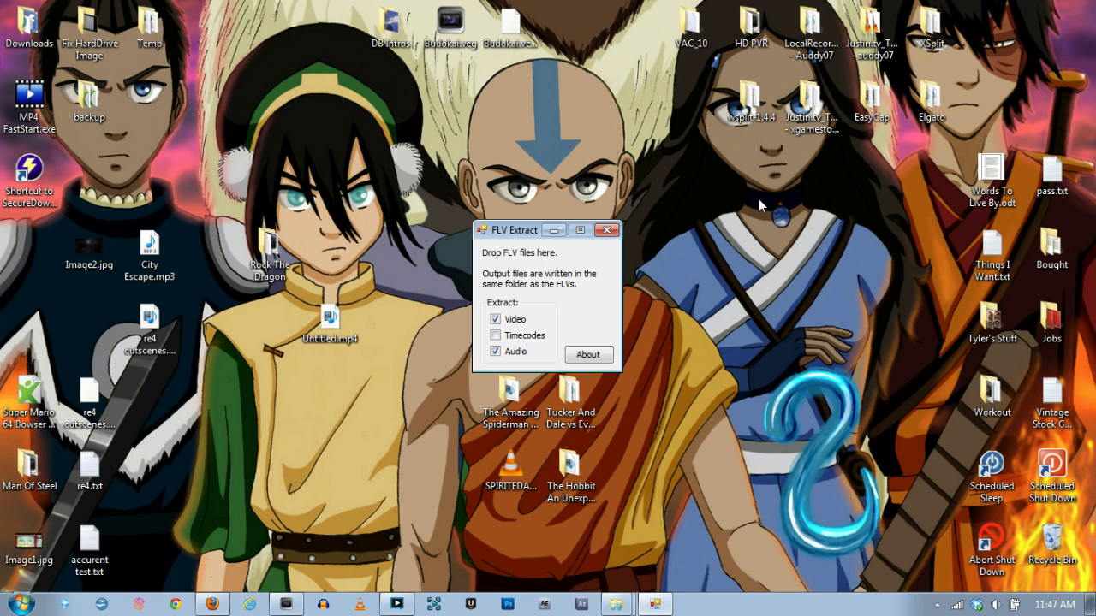
drag(518, 230, 527, 126)
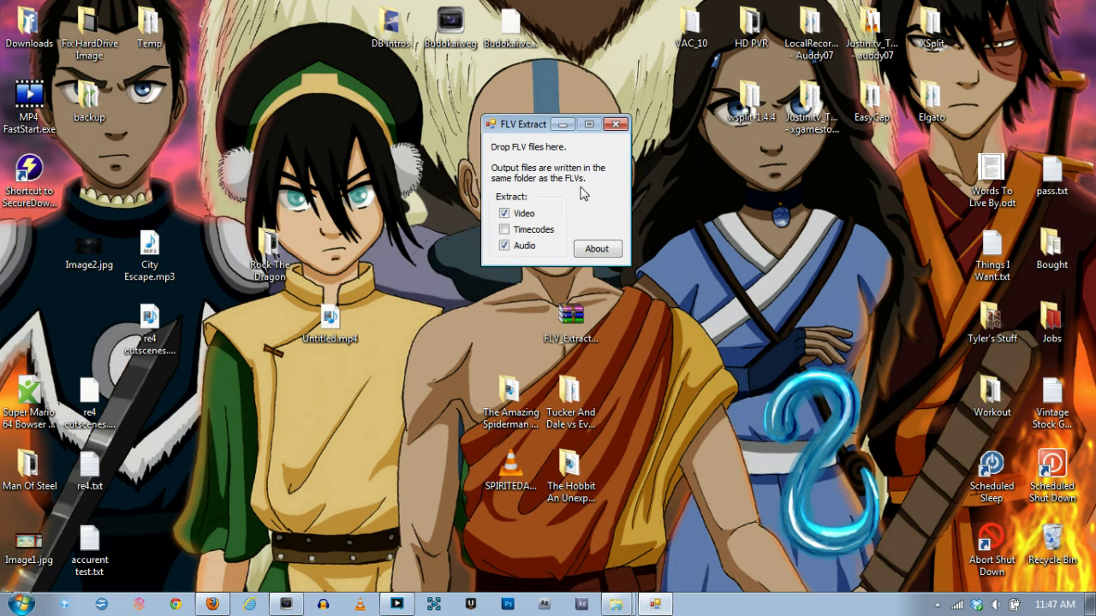
- Close the LocalRecording folder, open the Justin.tv_Twitch folder beside FLV Extract, and select 2013-07-12_195611571.1.flv
click(622, 608)
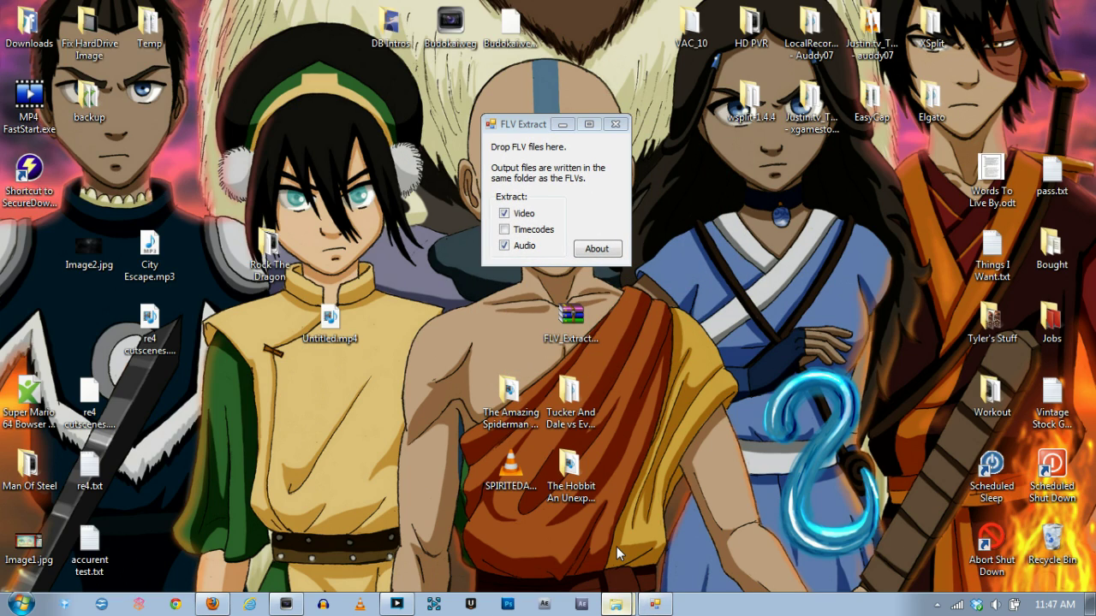
click(616, 604)
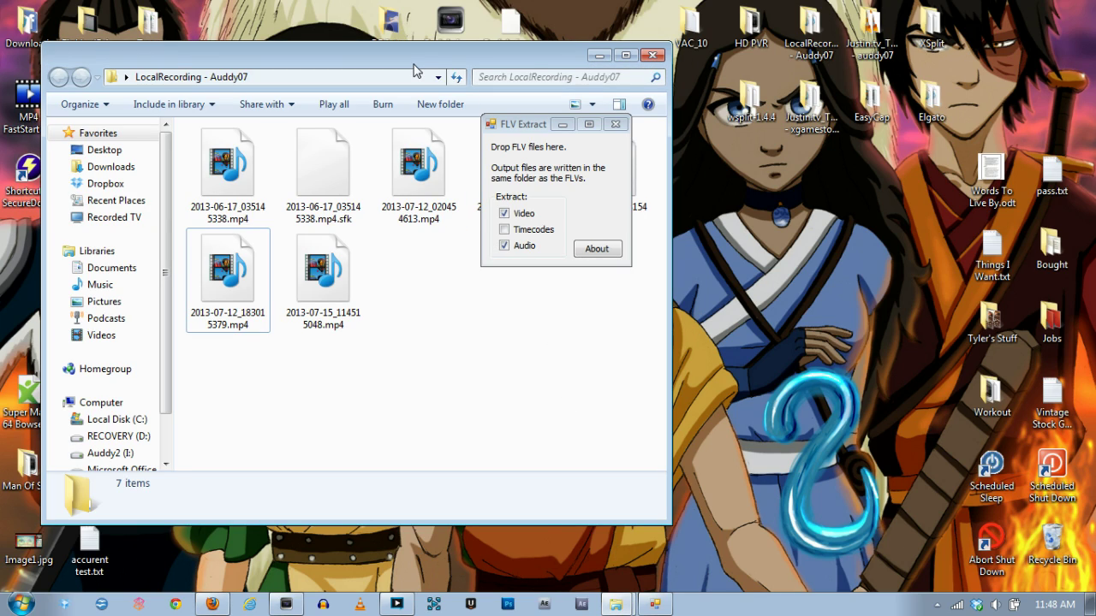
click(651, 57)
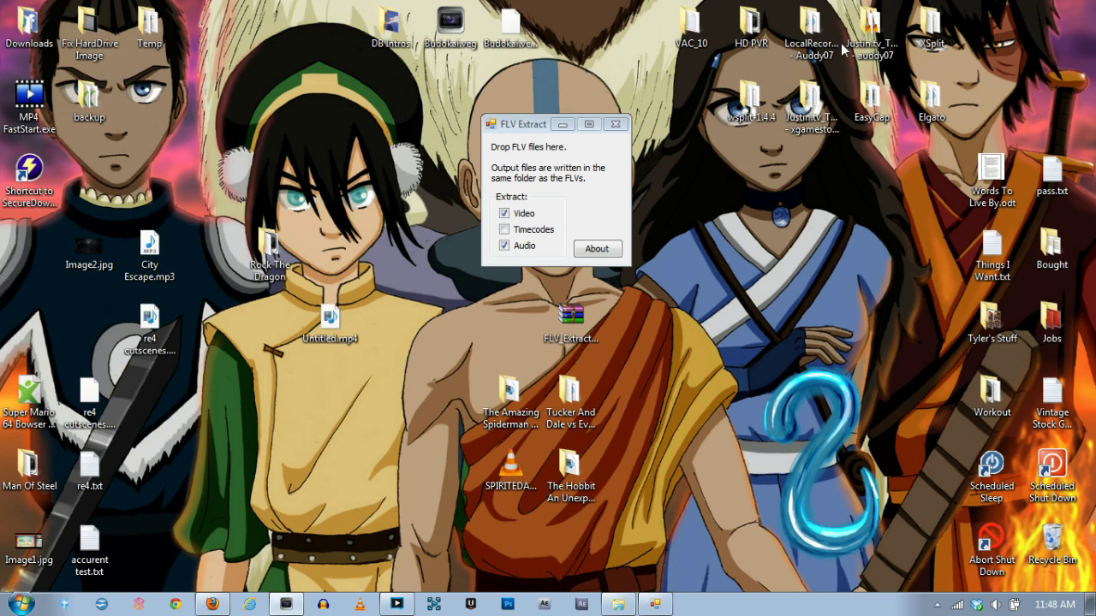
double_click(890, 56)
drag(483, 30, 309, 76)
click(394, 201)
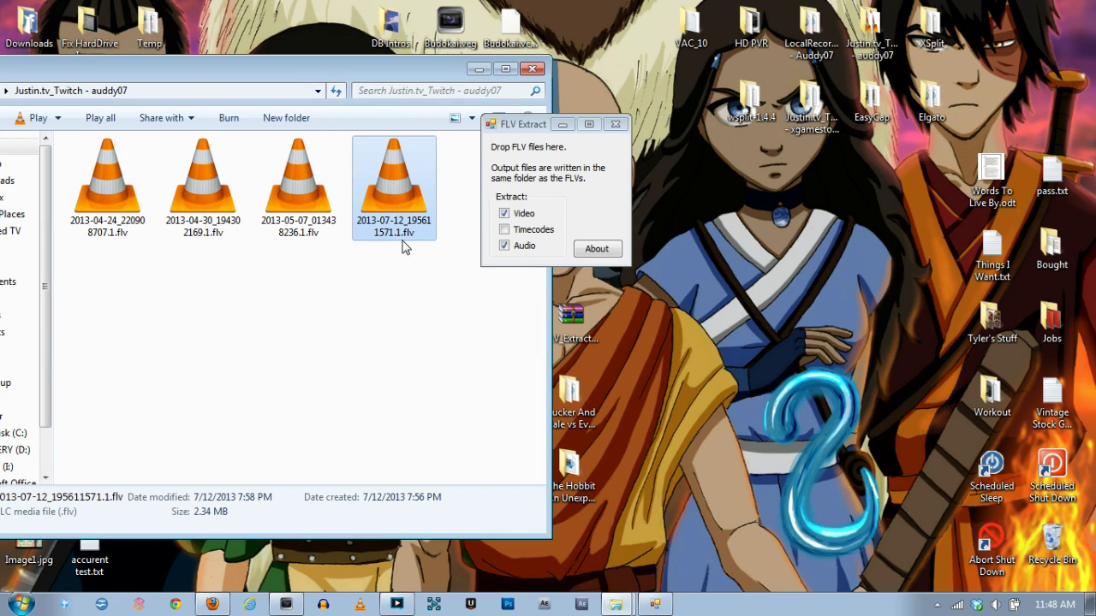
- Preview 2013-07-12_195611571.1.flv in VLC media player, moving the FLV Extract window aside, and close the player
double_click(386, 228)
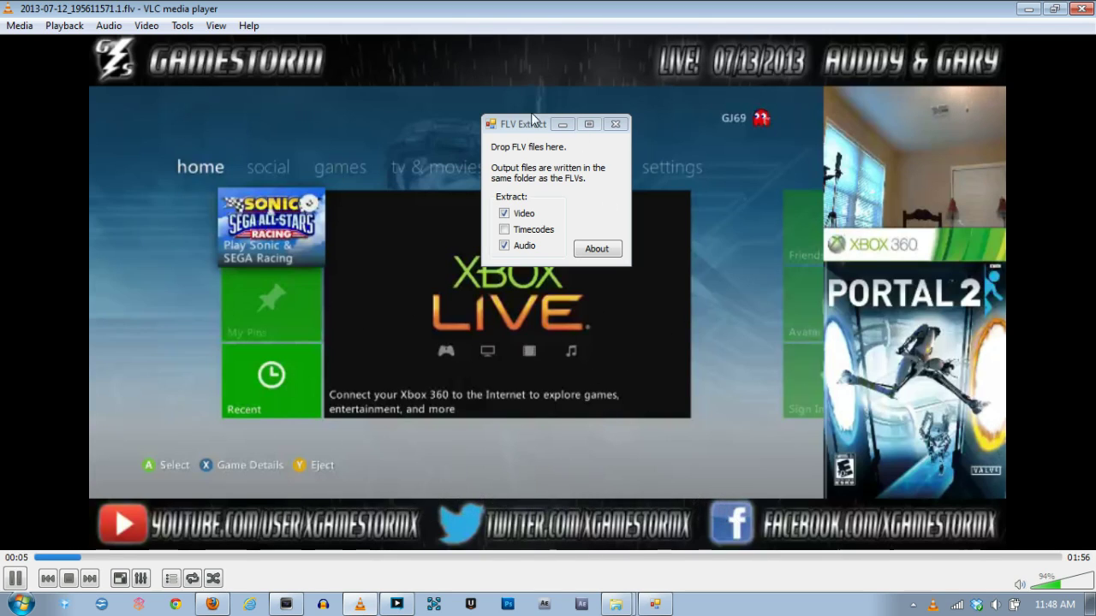
drag(532, 123, 729, 81)
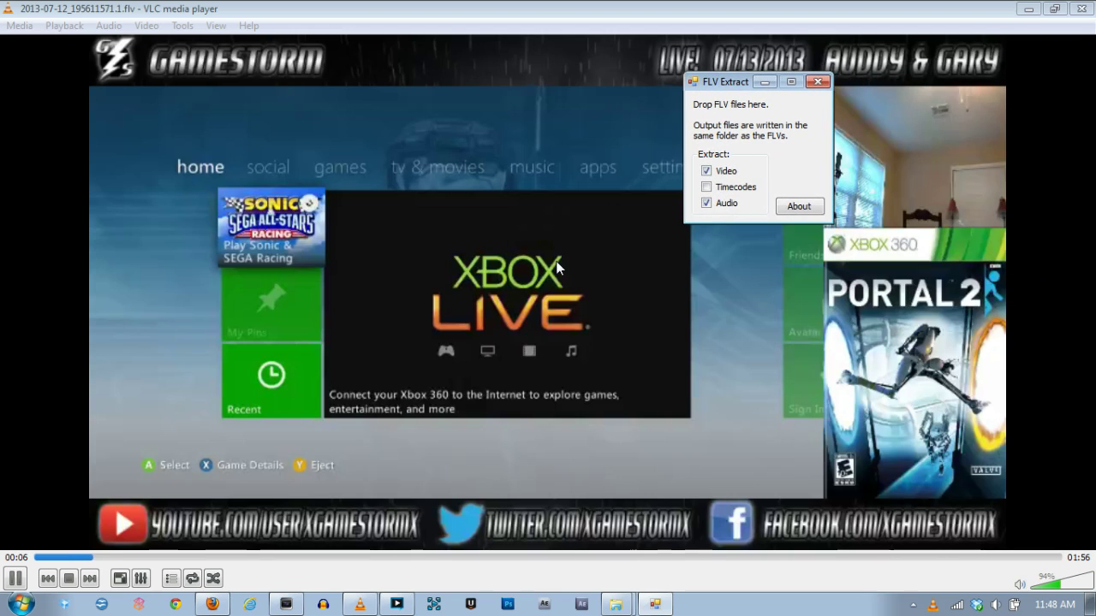
click(1082, 8)
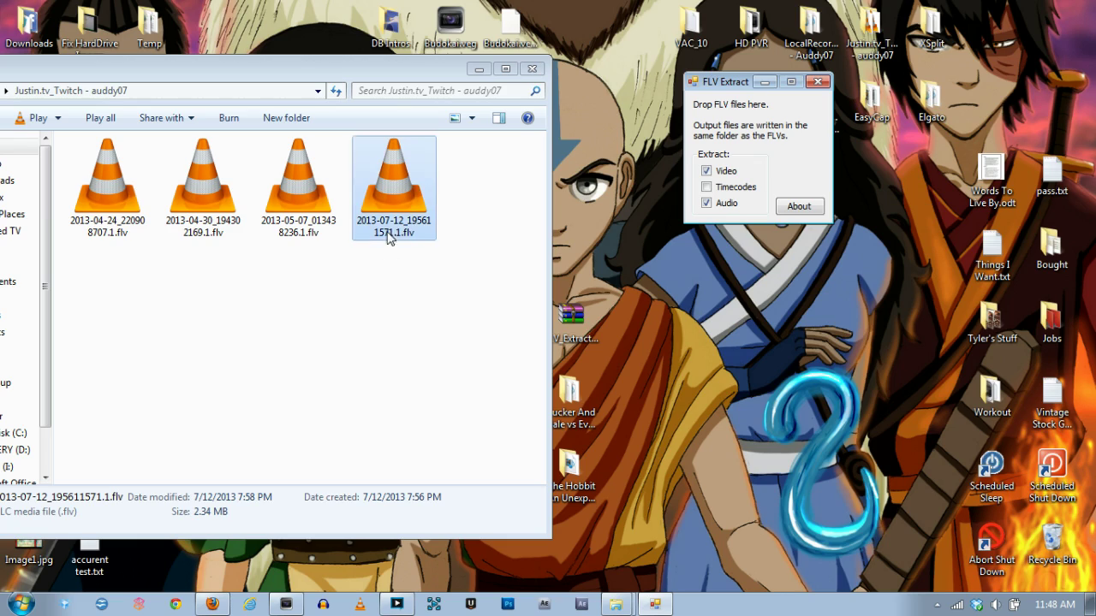
- Try to import 2013-07-12_195611571.1.flv into the Vegas Pro 10.0 project media, then minimize Vegas Pro
click(286, 603)
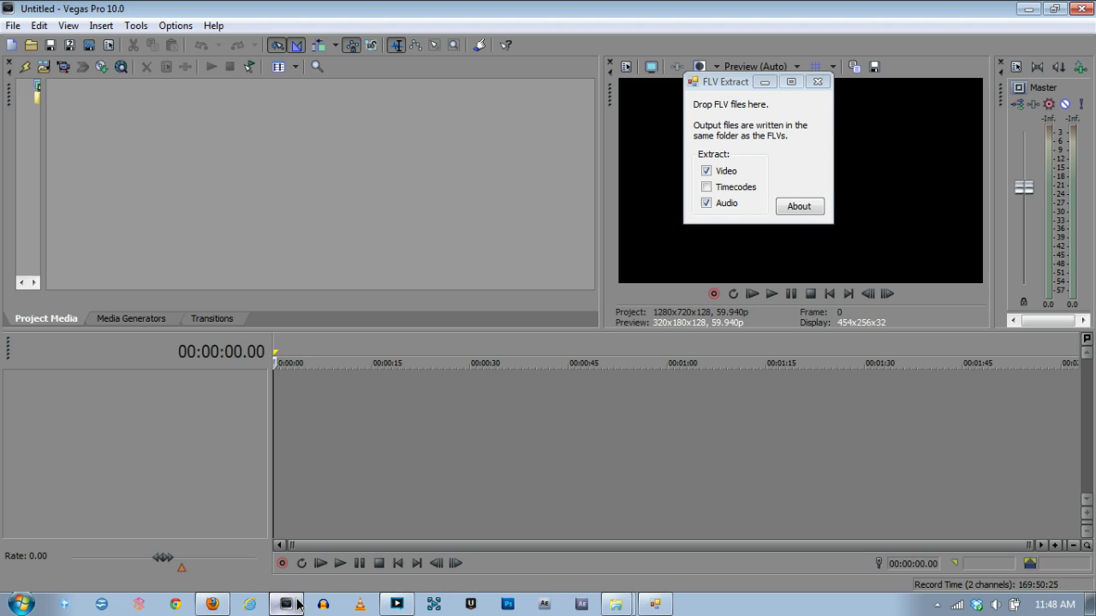
drag(301, 253, 301, 248)
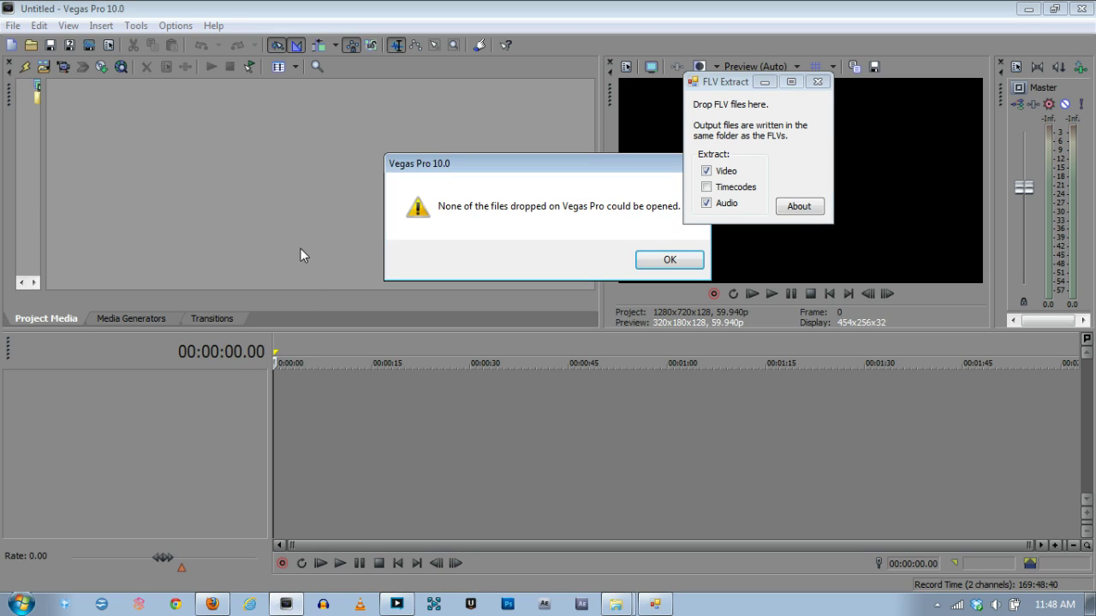
drag(527, 167, 404, 220)
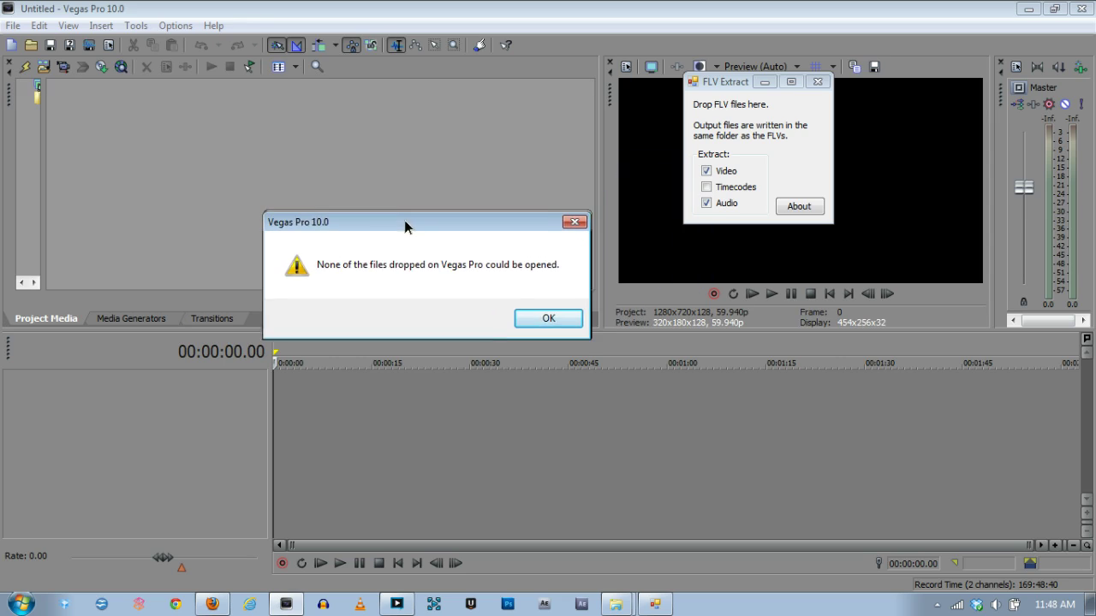
click(552, 317)
click(1028, 8)
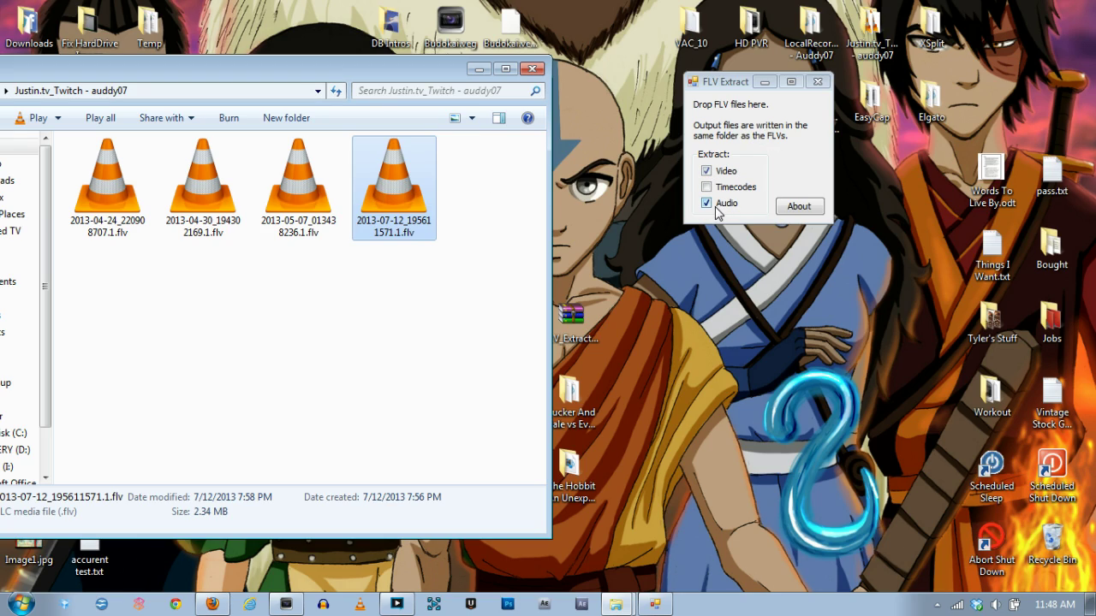
- Extract the video and audio streams from 2013-07-12_195611571.1.flv with FLV Extract, then close the tool
drag(426, 212, 756, 151)
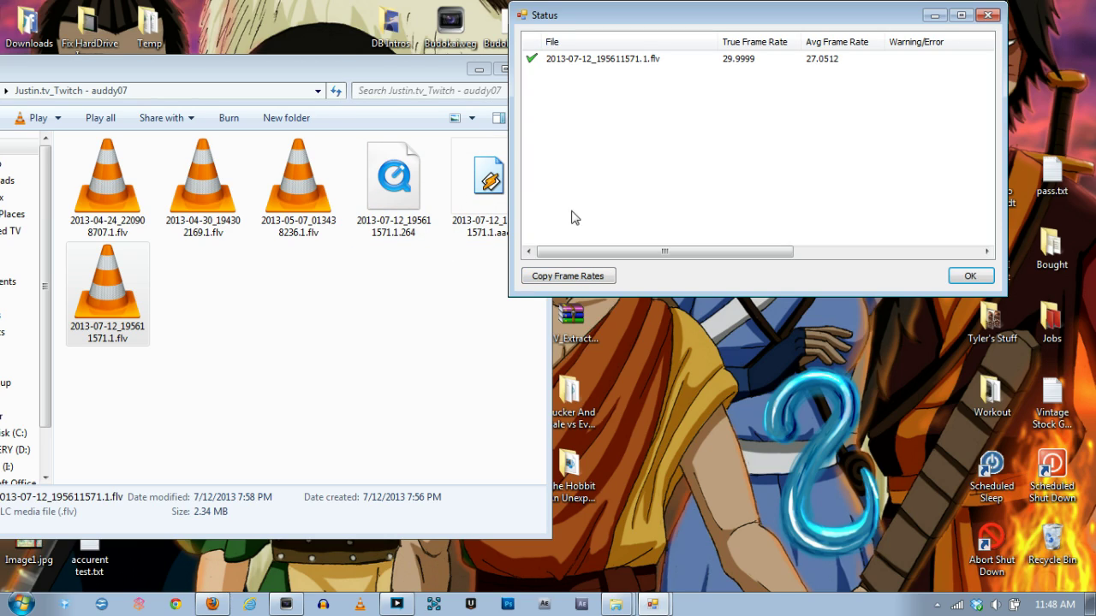
click(970, 275)
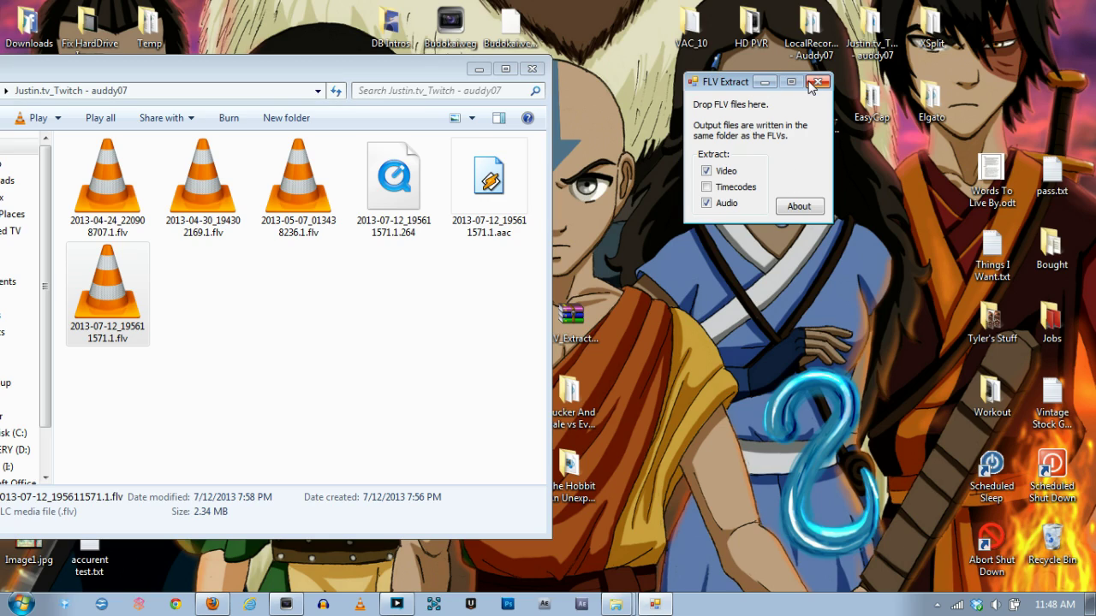
click(816, 82)
- Inspect the extracted 2013-07-12_195611571.1 video (.264) and audio (.aac) files in the Justin.tv_Twitch folder
click(379, 218)
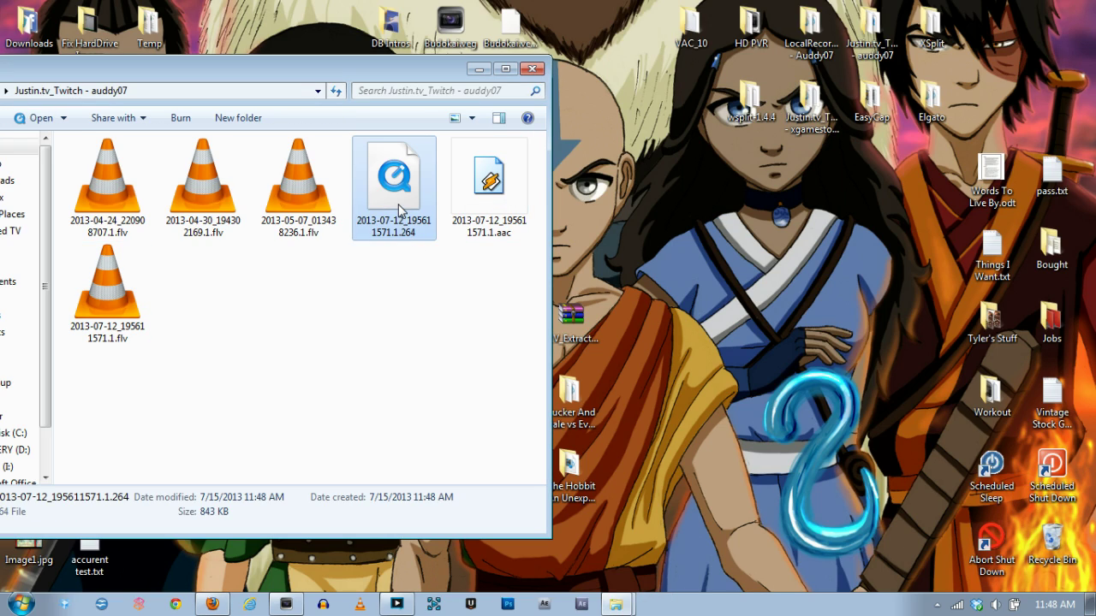
click(484, 233)
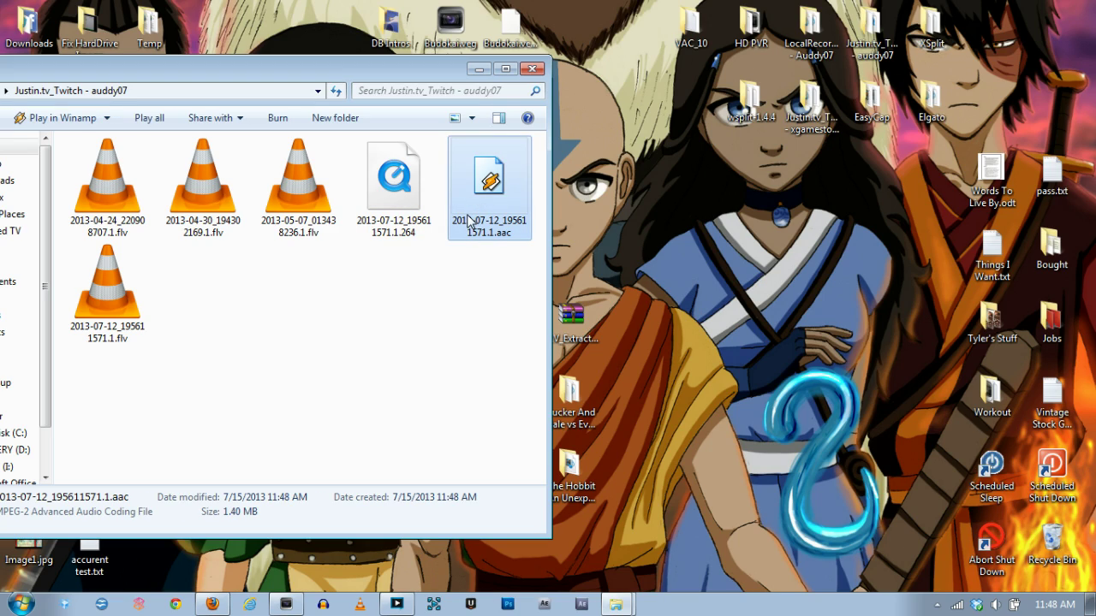
click(400, 185)
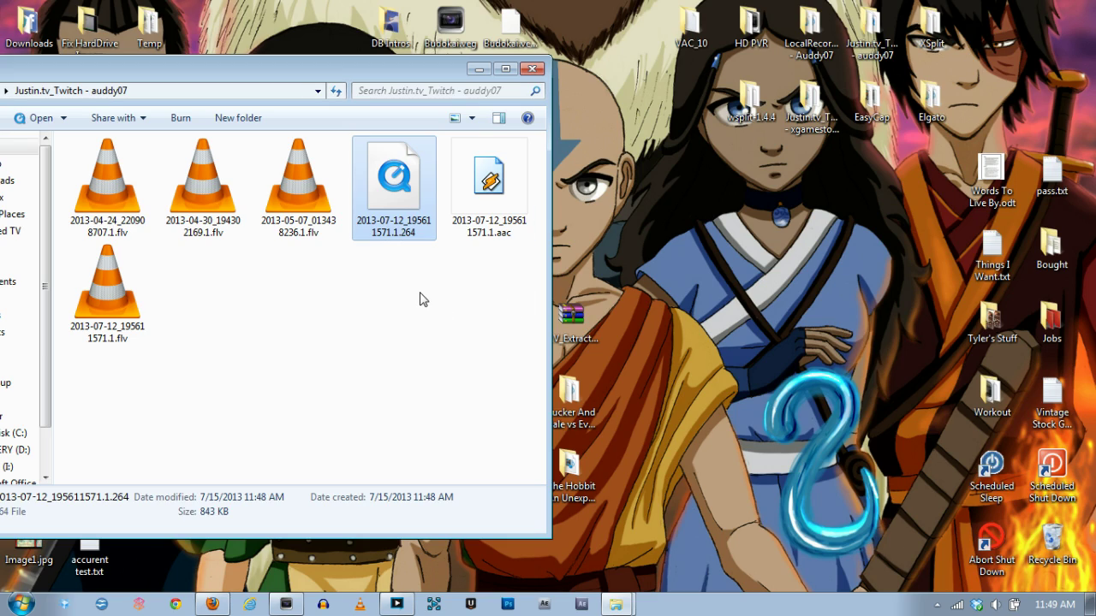
- Launch Yamb from the XSplit folder, minimize that folder, and place the Yamb window beside the Justin.tv_Twitch folder
click(397, 300)
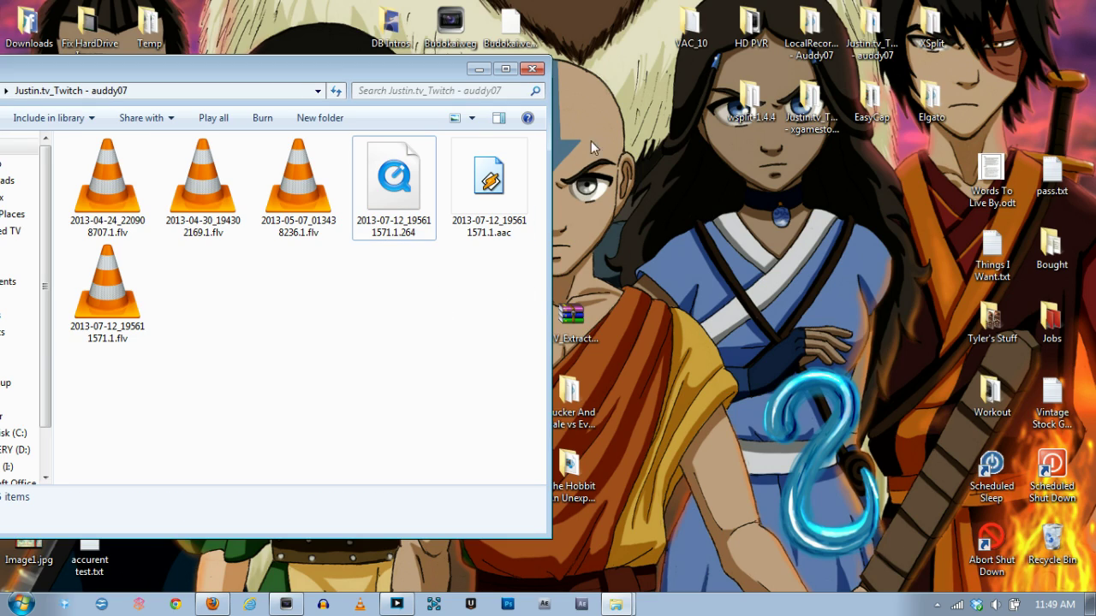
click(630, 606)
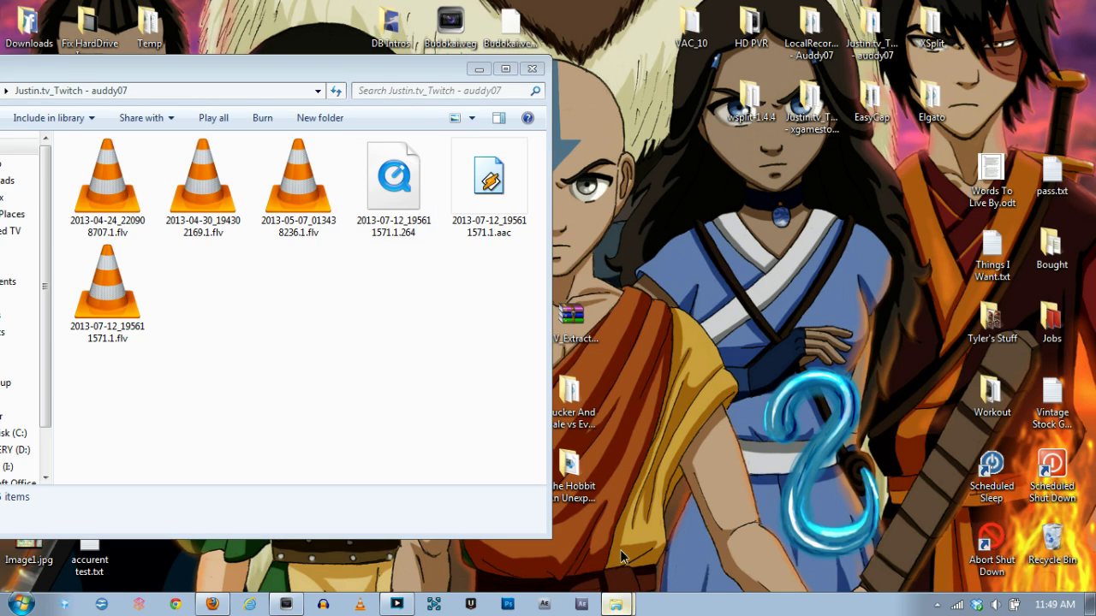
double_click(572, 319)
click(101, 31)
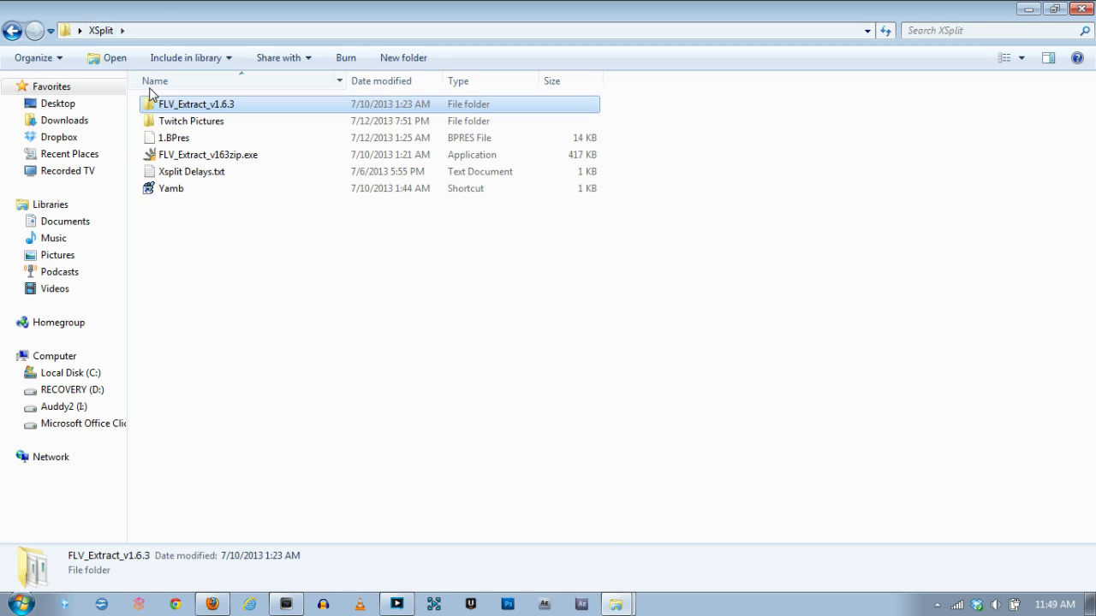
click(180, 190)
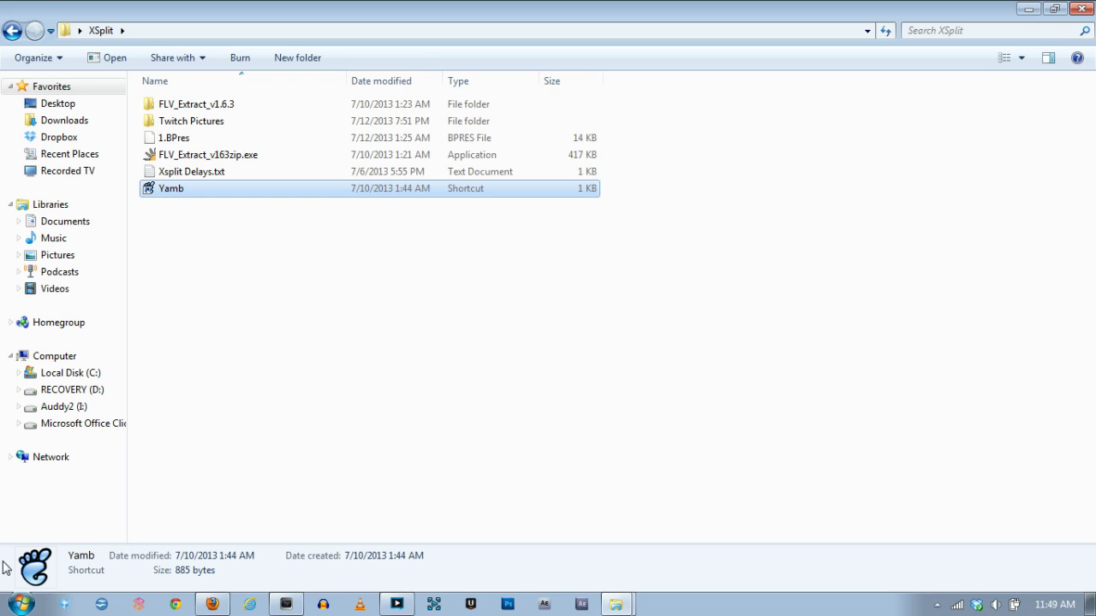
double_click(178, 190)
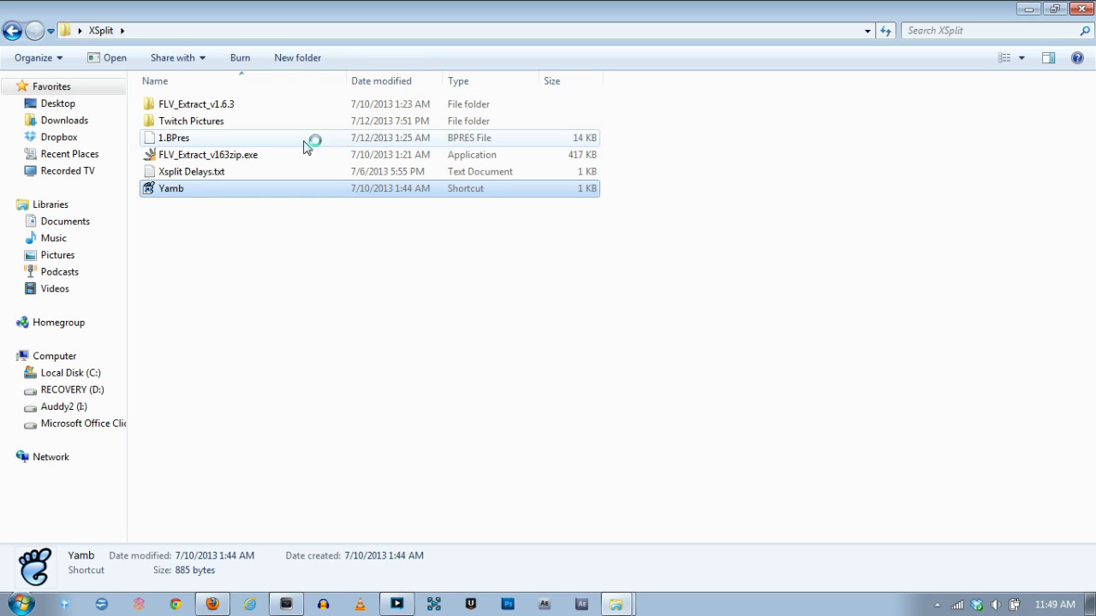
click(1029, 10)
drag(552, 129, 817, 90)
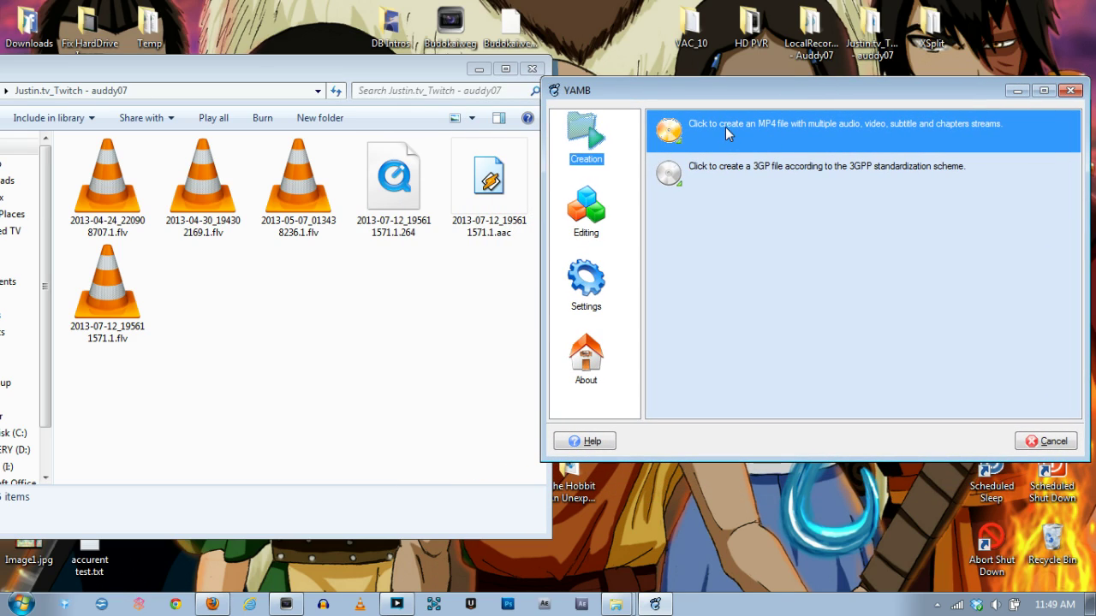
- Start an MP4 file creation and add 2013-07-12_195611571.1.264 and 2013-07-12_195611571.1.aac as input streams
click(792, 140)
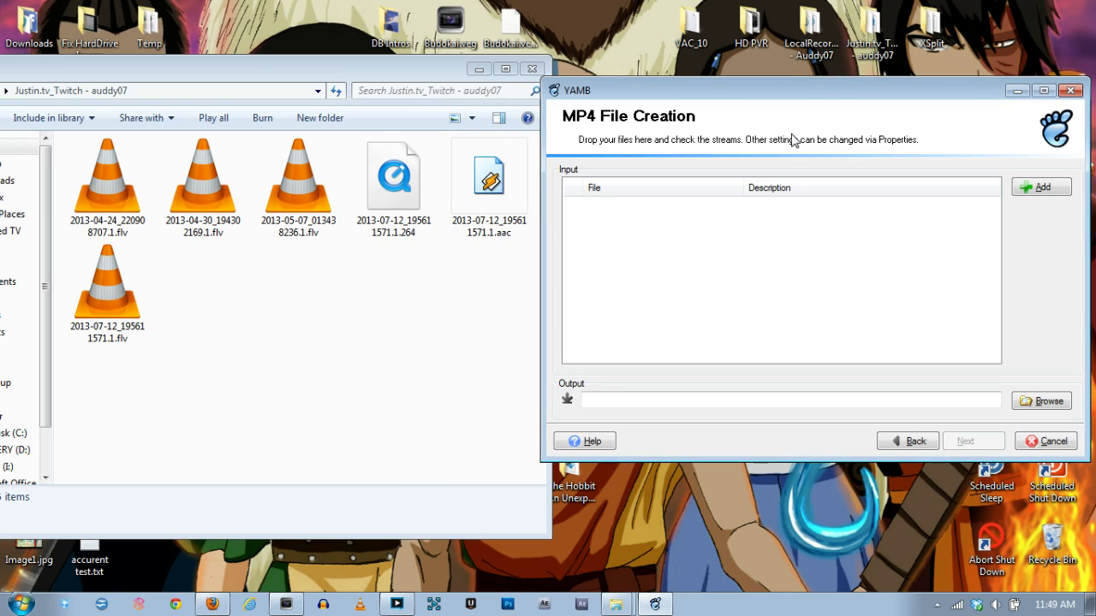
click(382, 74)
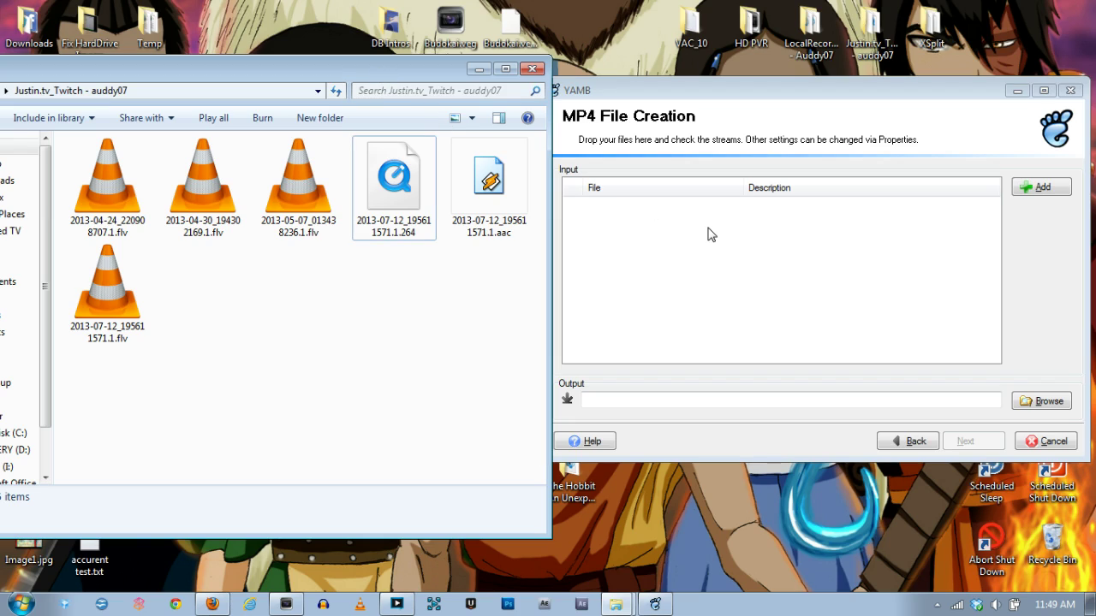
drag(387, 187, 630, 237)
drag(495, 214, 640, 286)
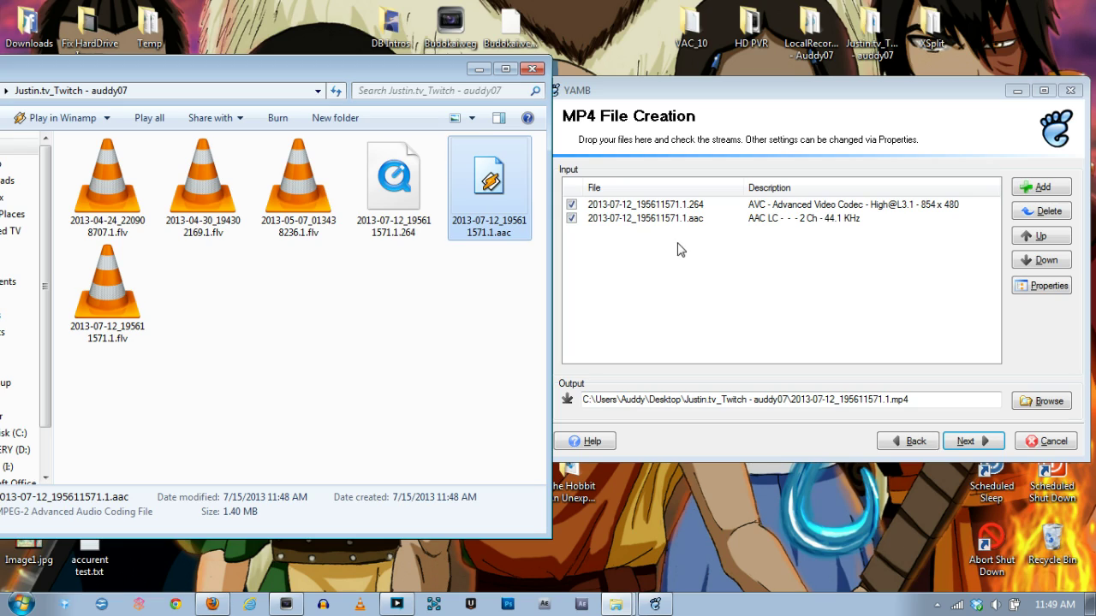
click(813, 137)
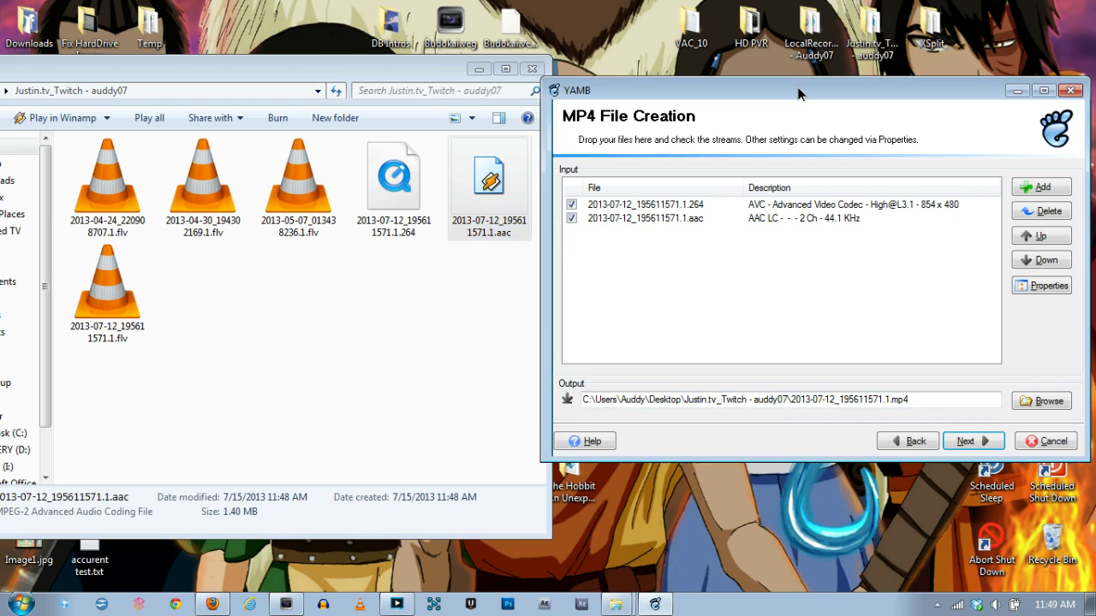
- Set the frame rate of the 2013-07-12_195611571.1.264 video stream to 30 in its track properties
click(965, 442)
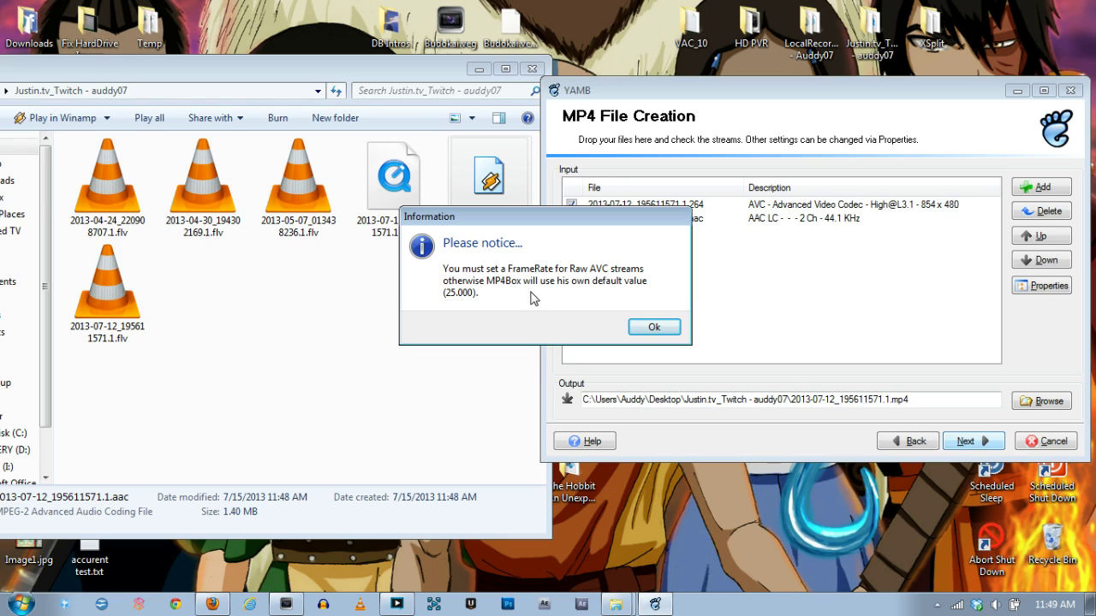
click(654, 328)
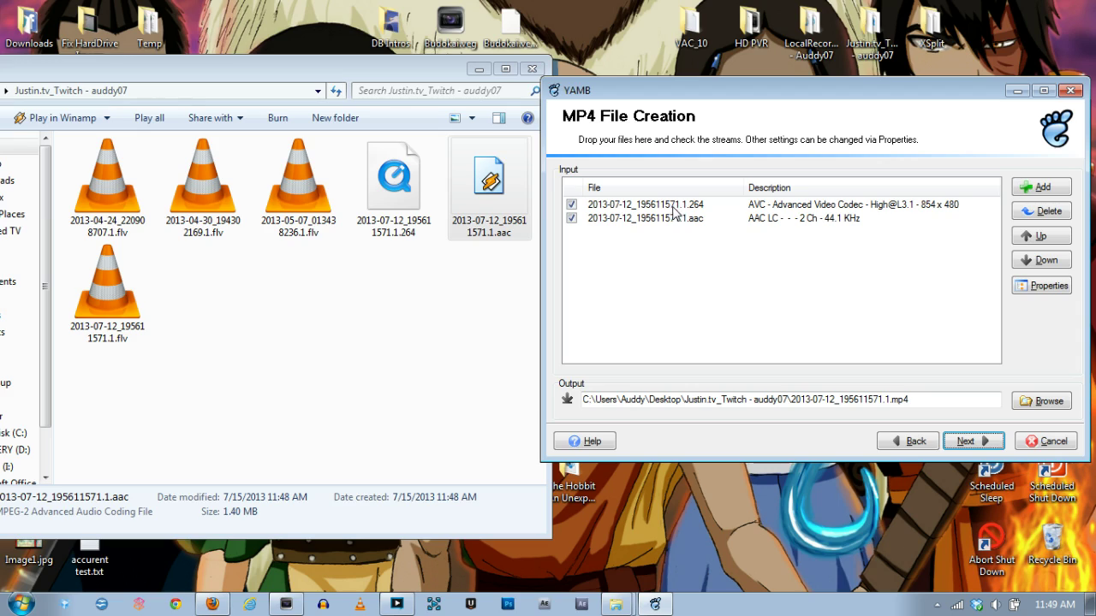
click(780, 207)
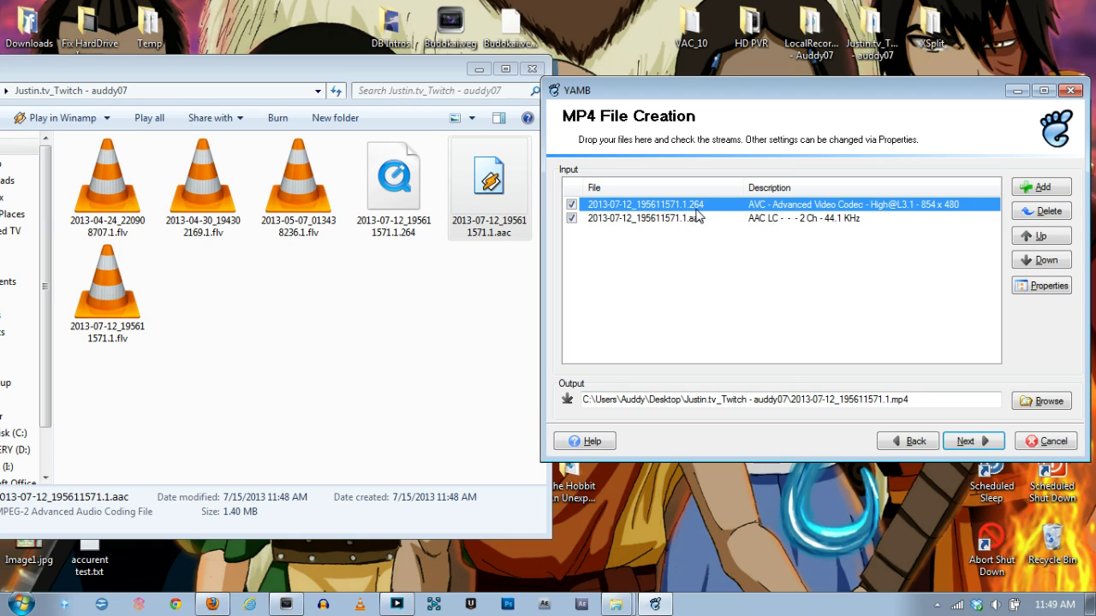
click(1057, 291)
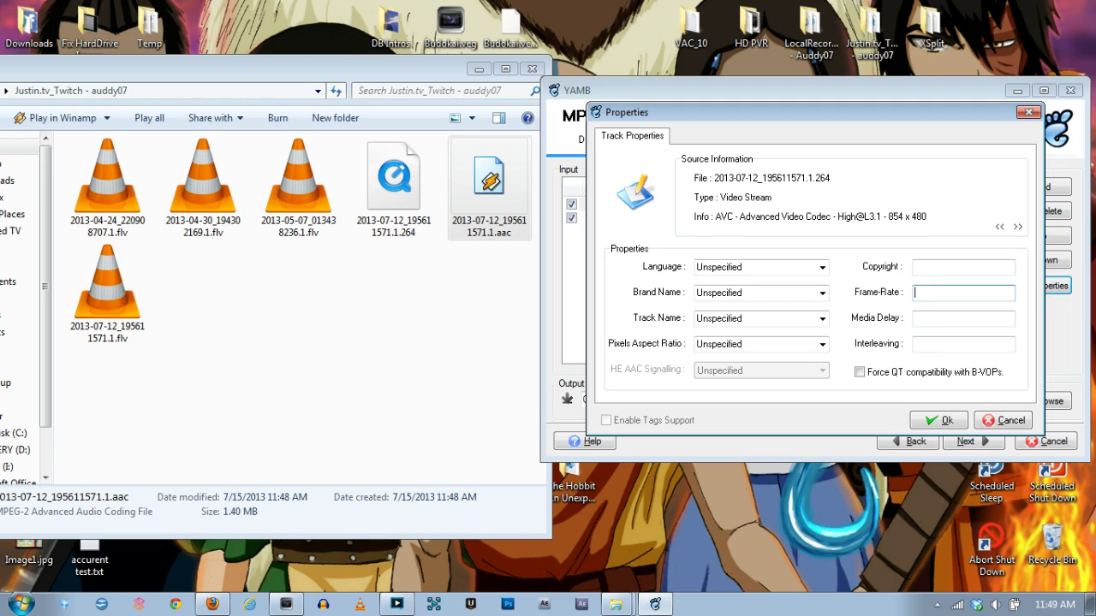
text(30)
click(963, 421)
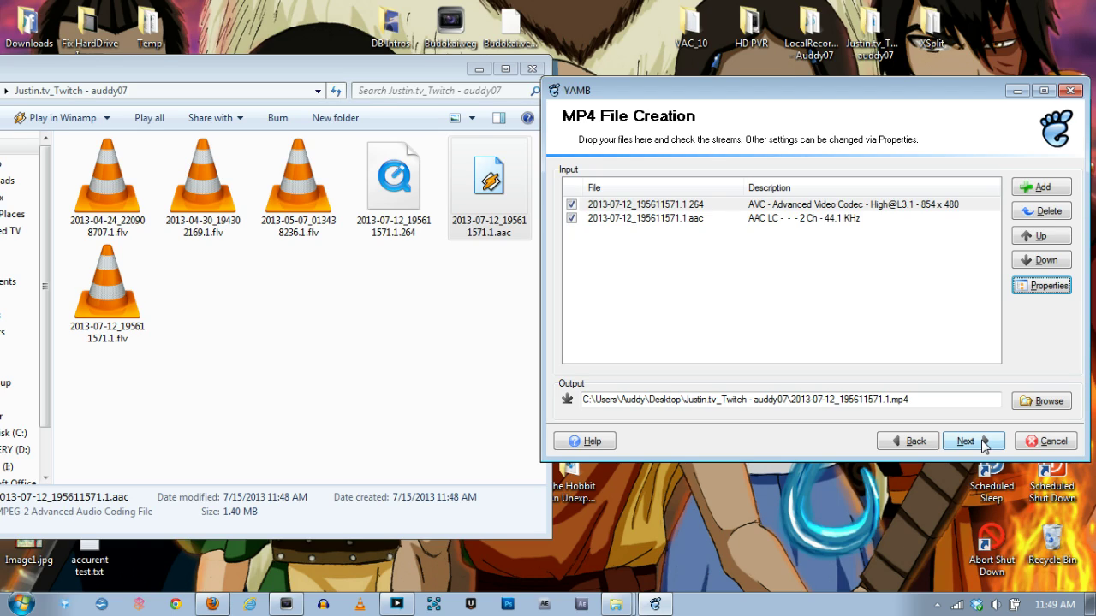
- Create 2013-07-12_195611571.1.mp4 from the two streams and quit Yamb
click(984, 442)
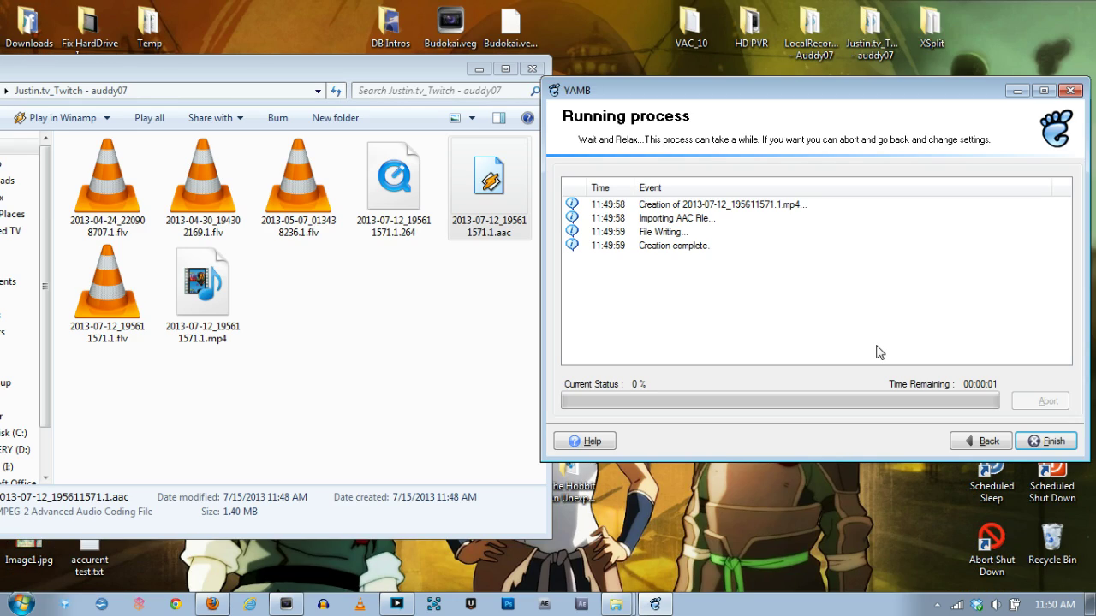
click(1051, 442)
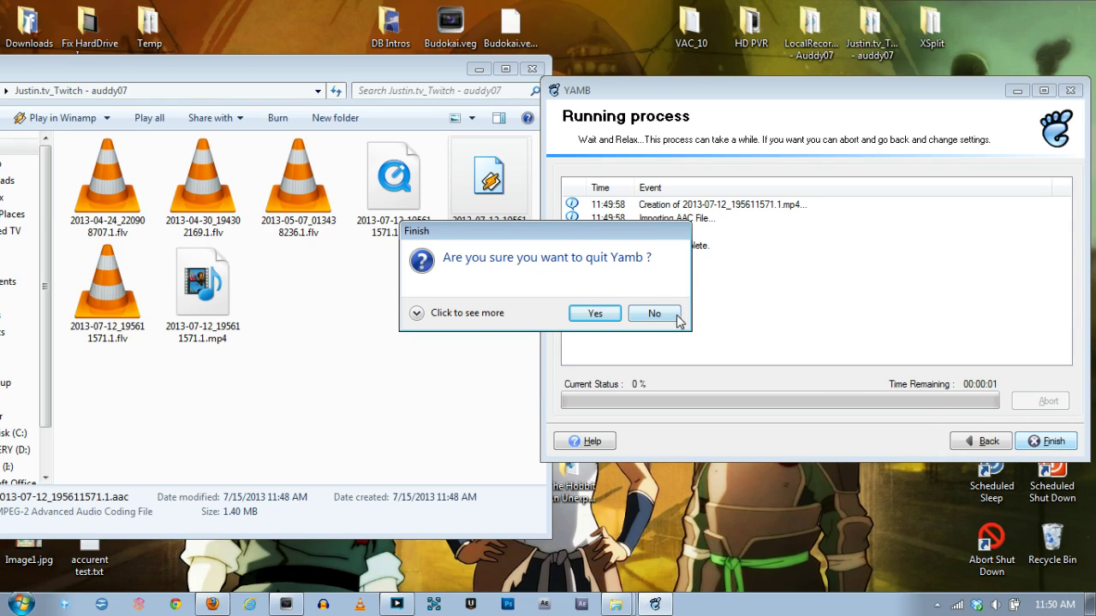
click(595, 313)
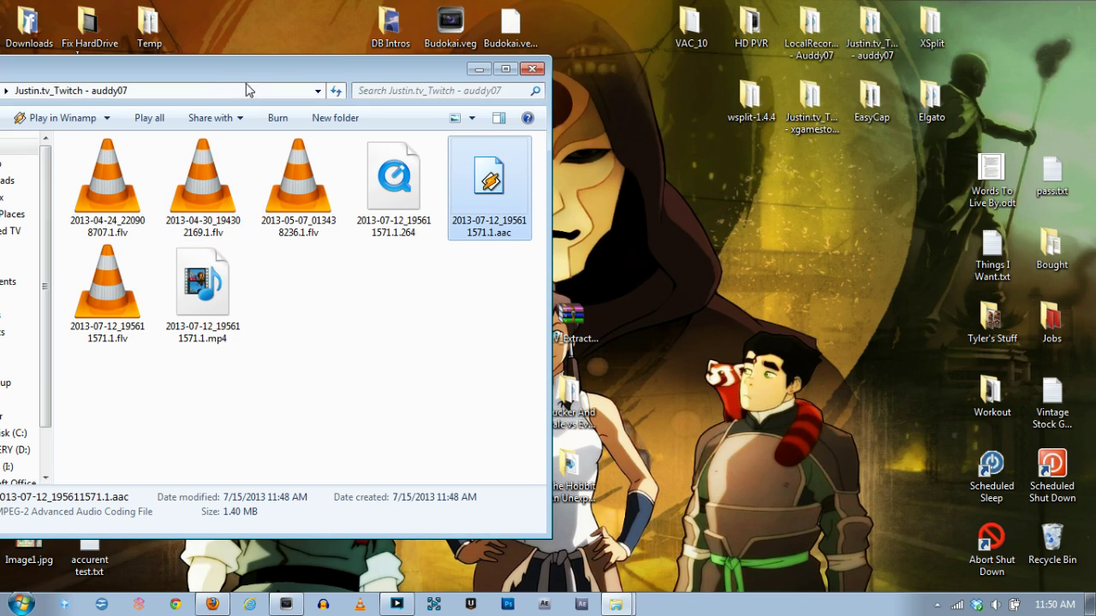
- Bring the Justin.tv_Twitch folder fully into view, preview 2013-07-12_195611571.1.mp4 in the media player, and close the player
drag(245, 90, 435, 71)
click(392, 269)
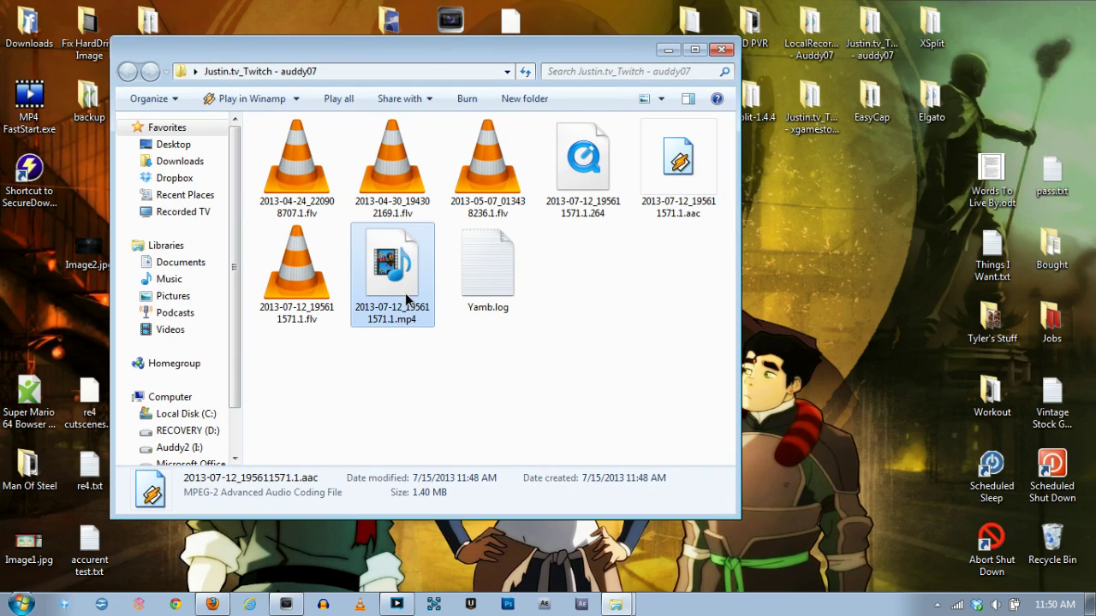
click(494, 294)
key(Left)
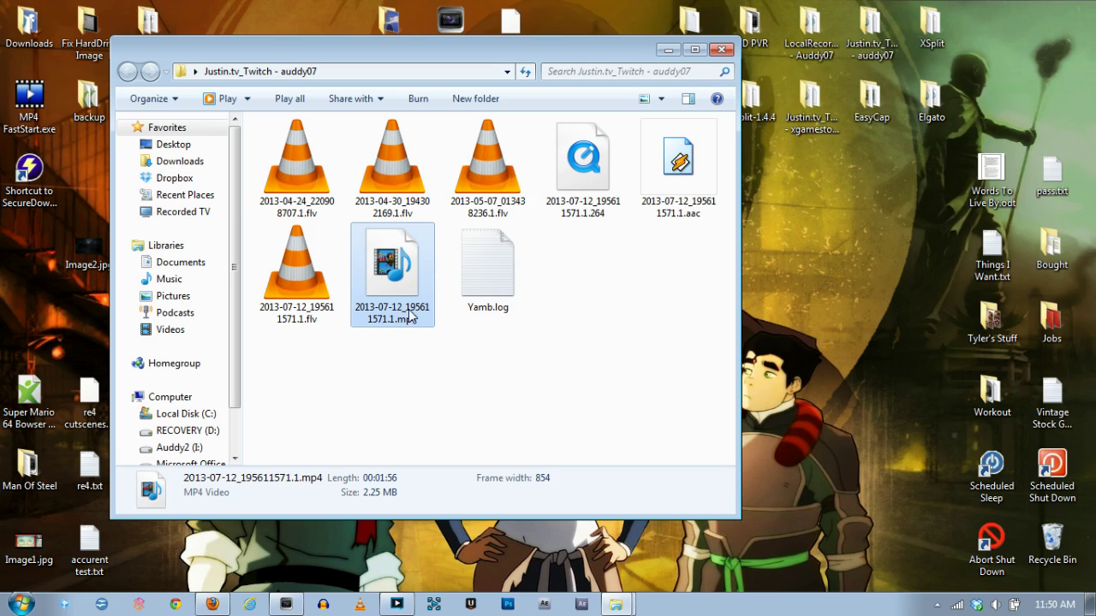
double_click(410, 316)
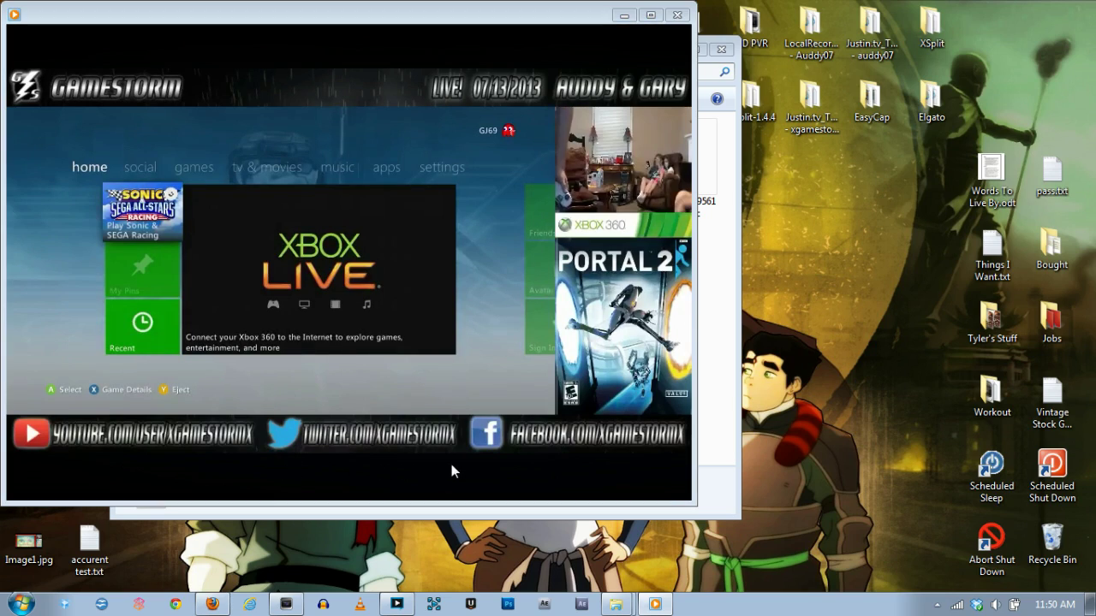
click(676, 14)
- Add 2013-07-12_195611571.1.mp4 to the Vegas Pro 10.0 timeline and compare its video and audio tracks at several positions
drag(312, 570, 206, 426)
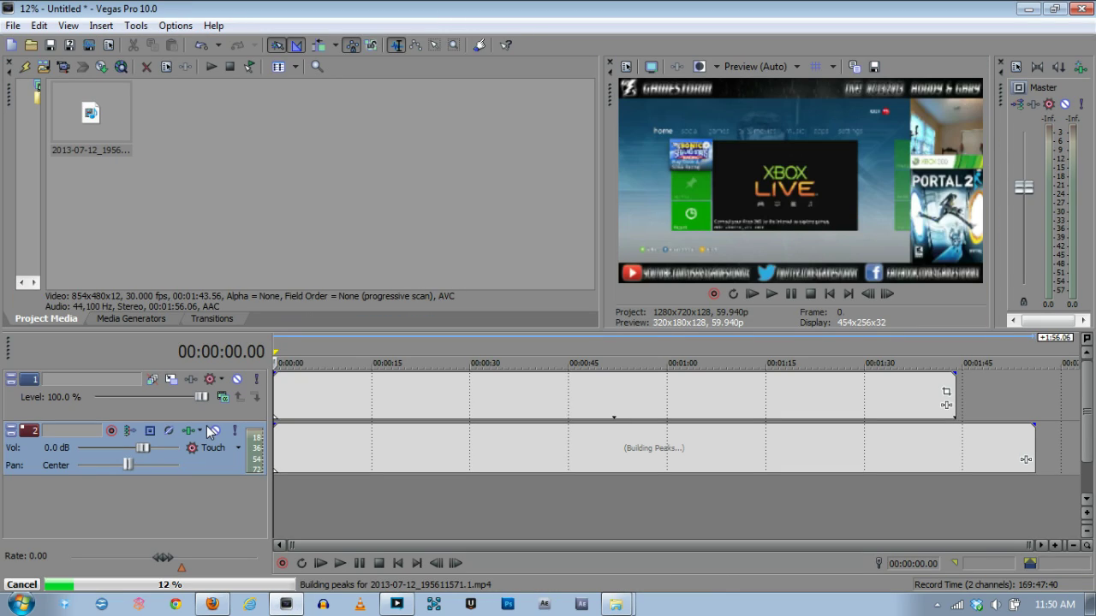
click(556, 394)
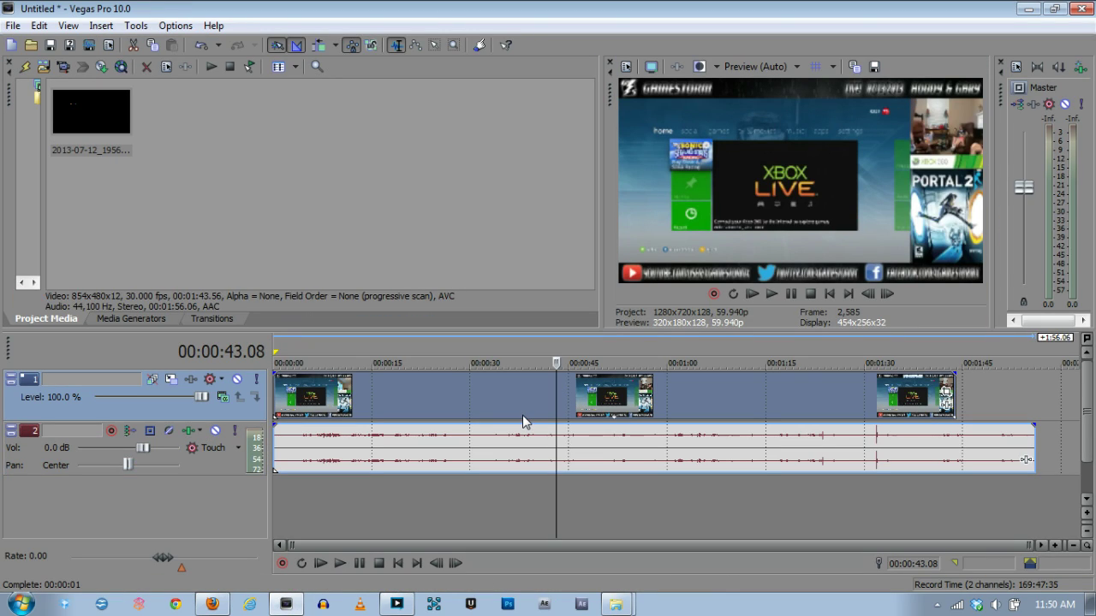
click(907, 447)
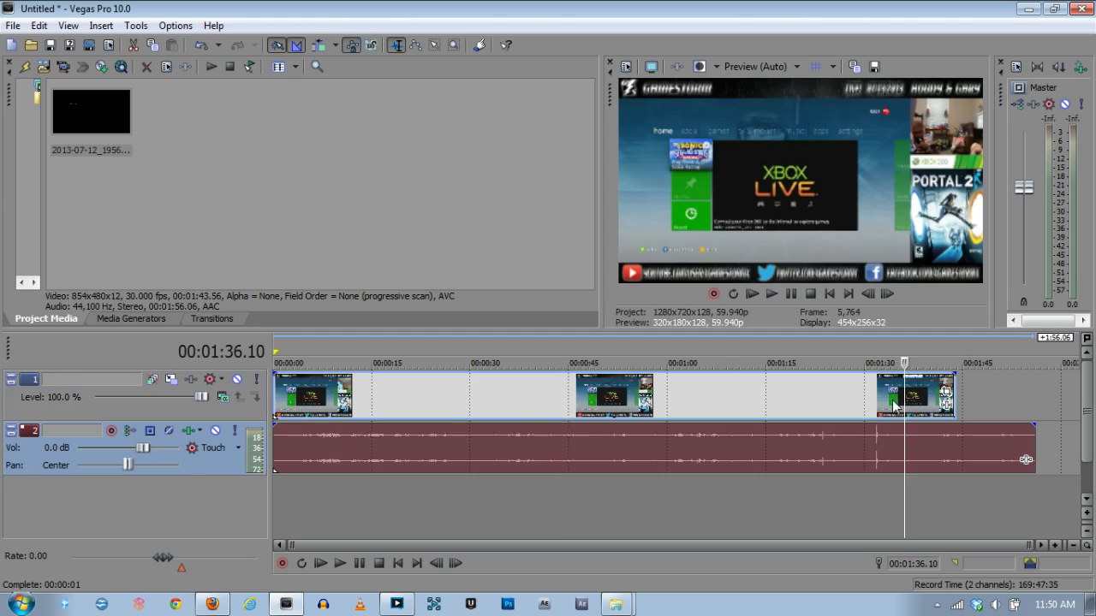
click(895, 449)
click(899, 447)
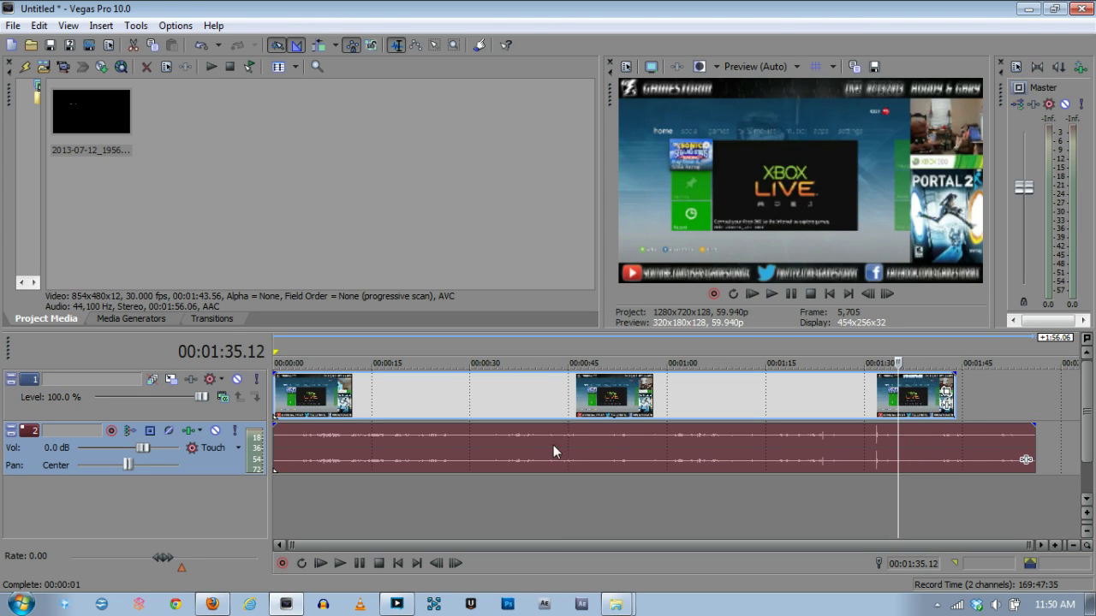
click(531, 453)
click(760, 449)
click(847, 446)
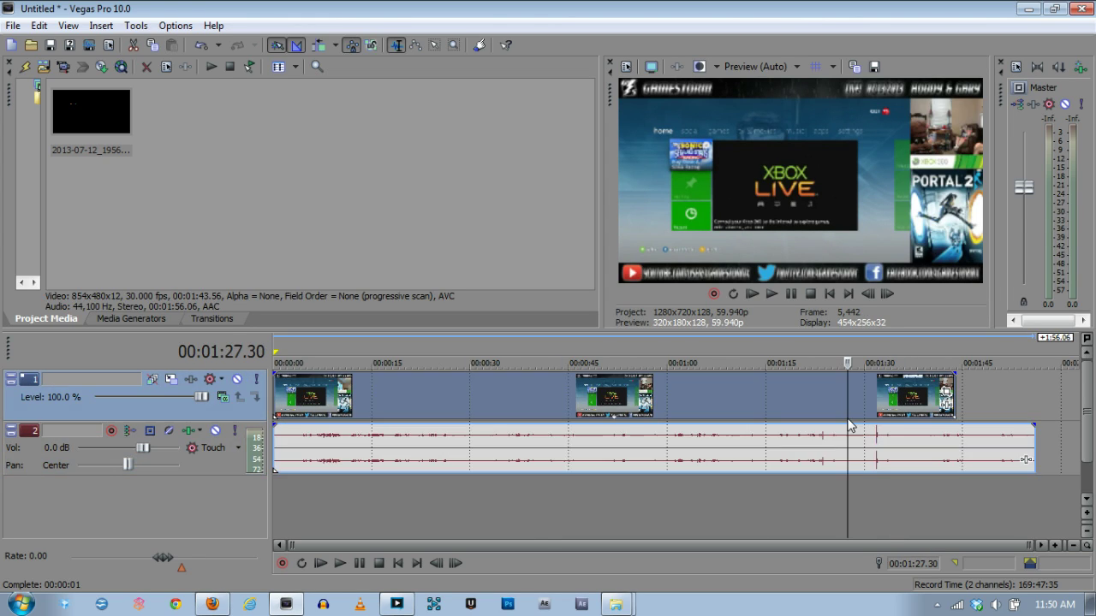
click(847, 420)
click(862, 448)
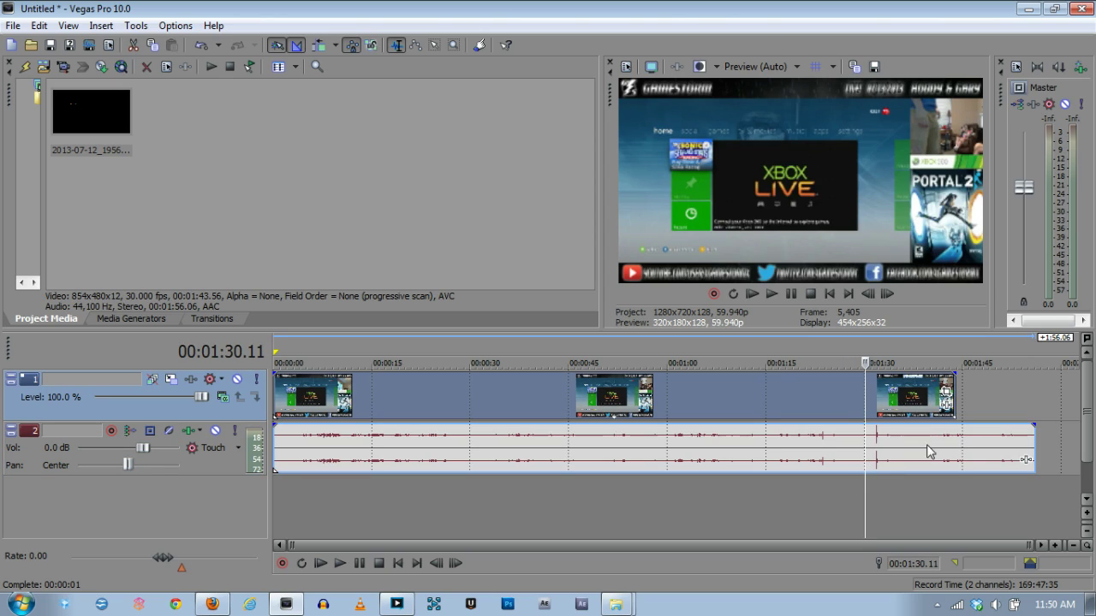
click(864, 420)
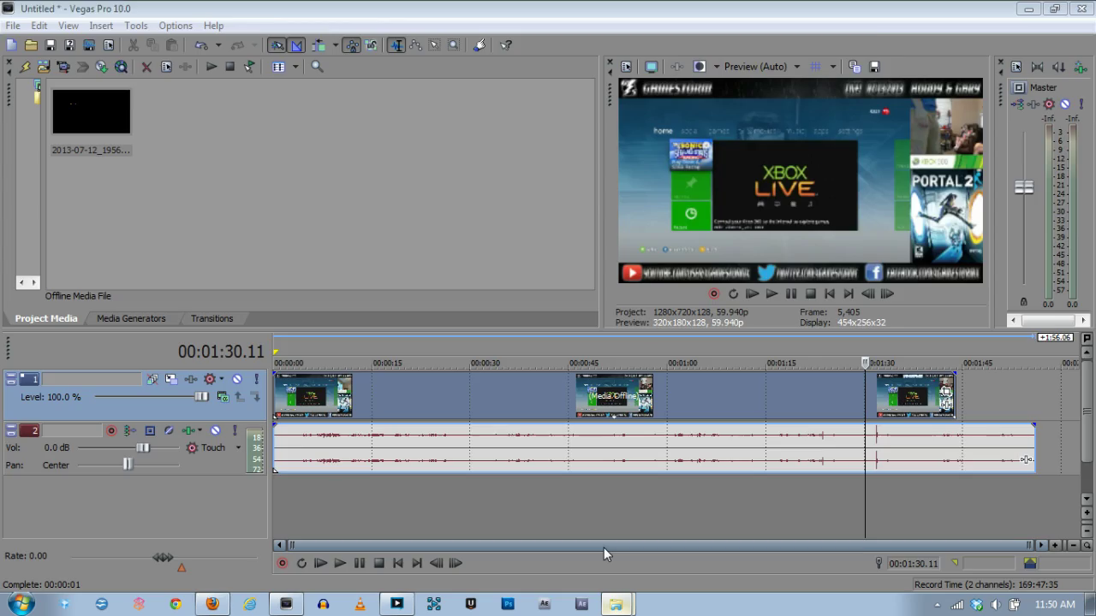
- Try to import 2013-07-12_195611571.1.aac from the Justin.tv_Twitch folder into the Vegas Pro timeline, then close the folder window
key(alt+Tab)
click(1077, 11)
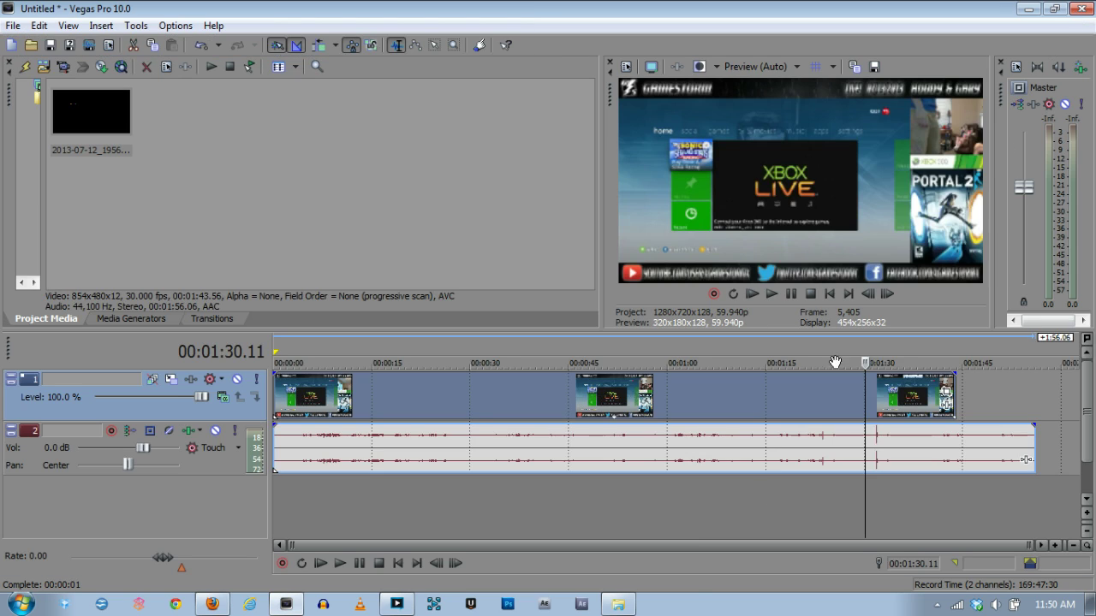
click(617, 605)
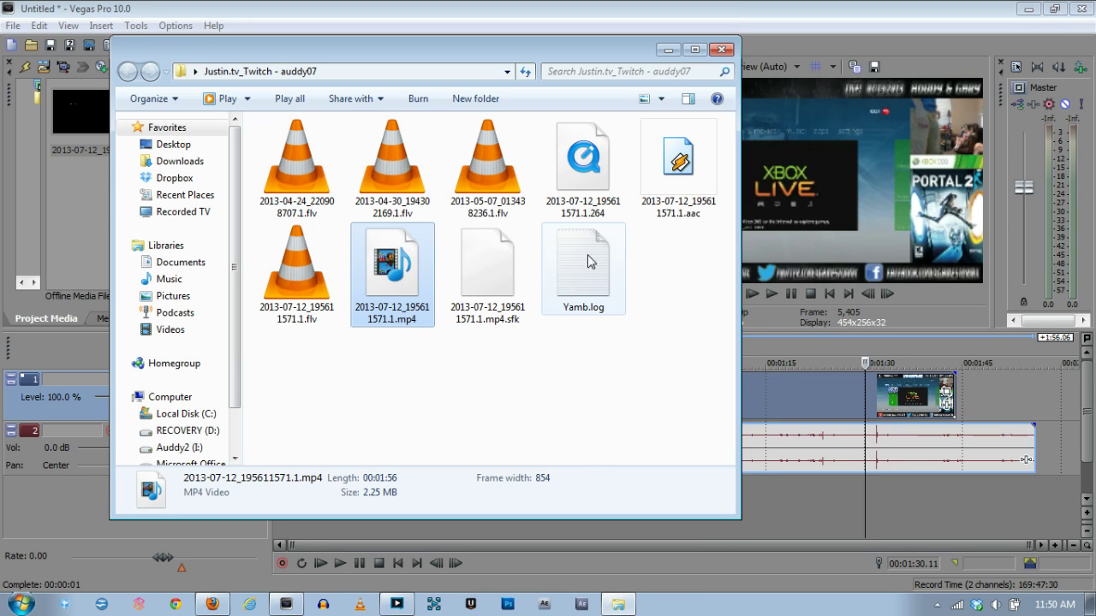
click(678, 167)
drag(773, 498, 773, 496)
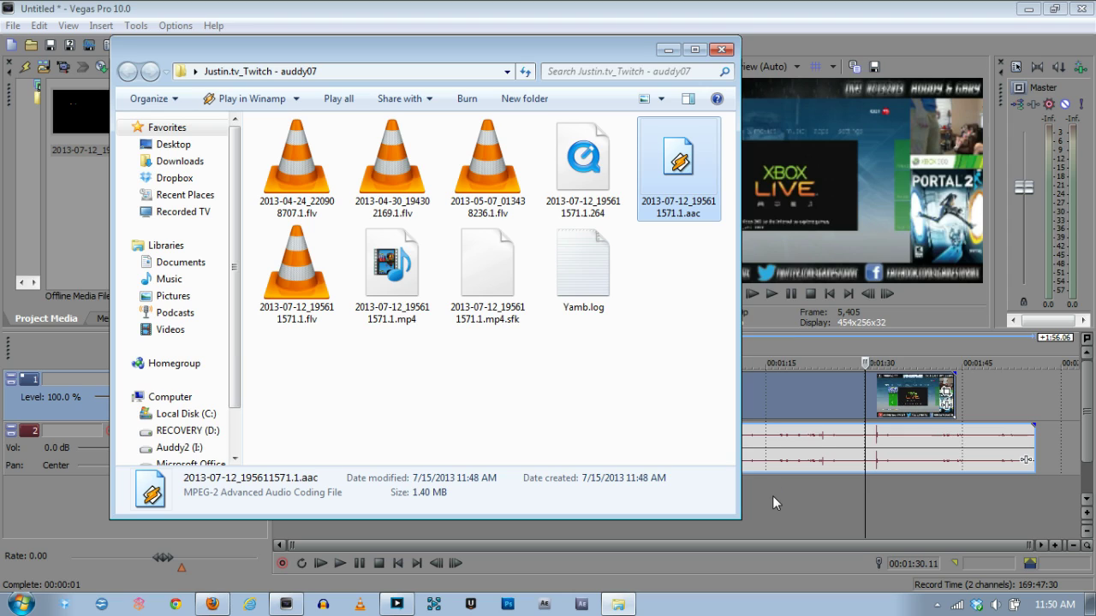
drag(614, 57, 257, 62)
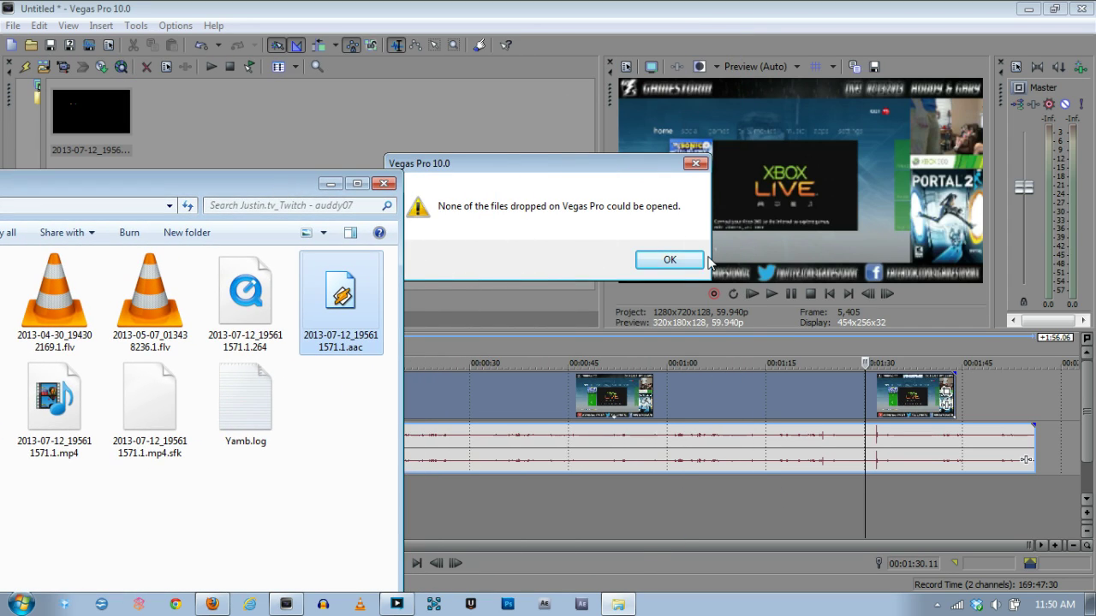
click(684, 259)
click(618, 605)
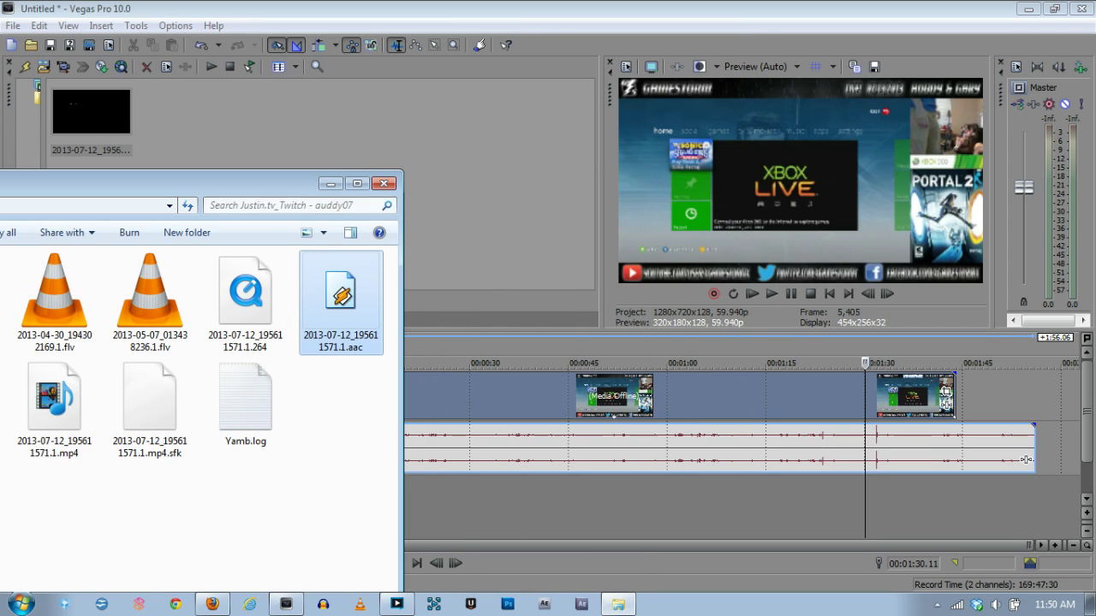
drag(410, 180, 564, 63)
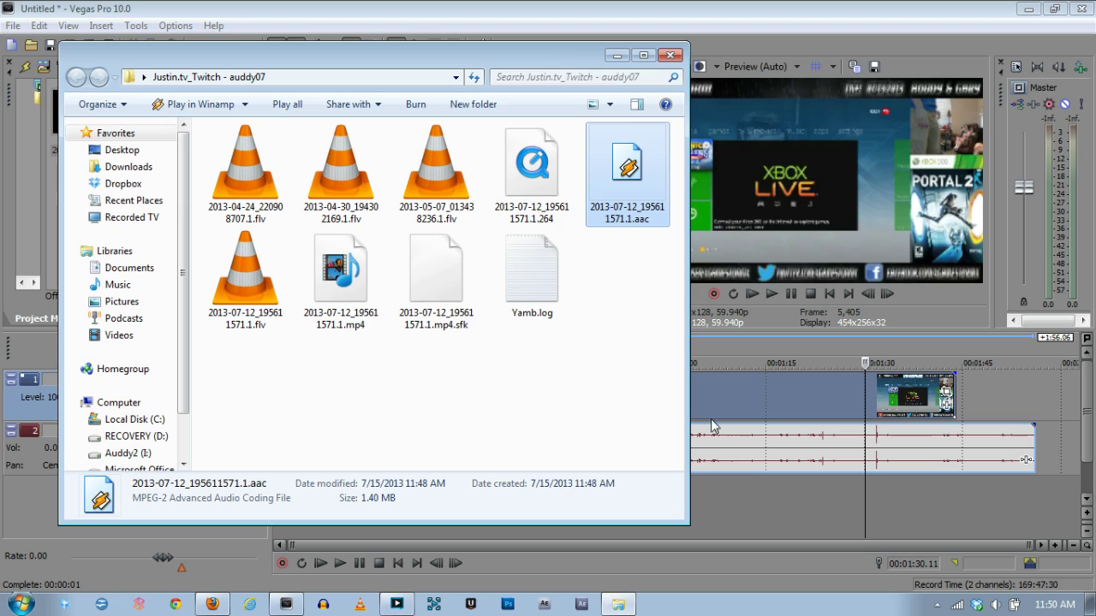
click(669, 56)
- Play back part of the imported clip, check its picture at other timeline positions, and minimize Vegas Pro
click(669, 476)
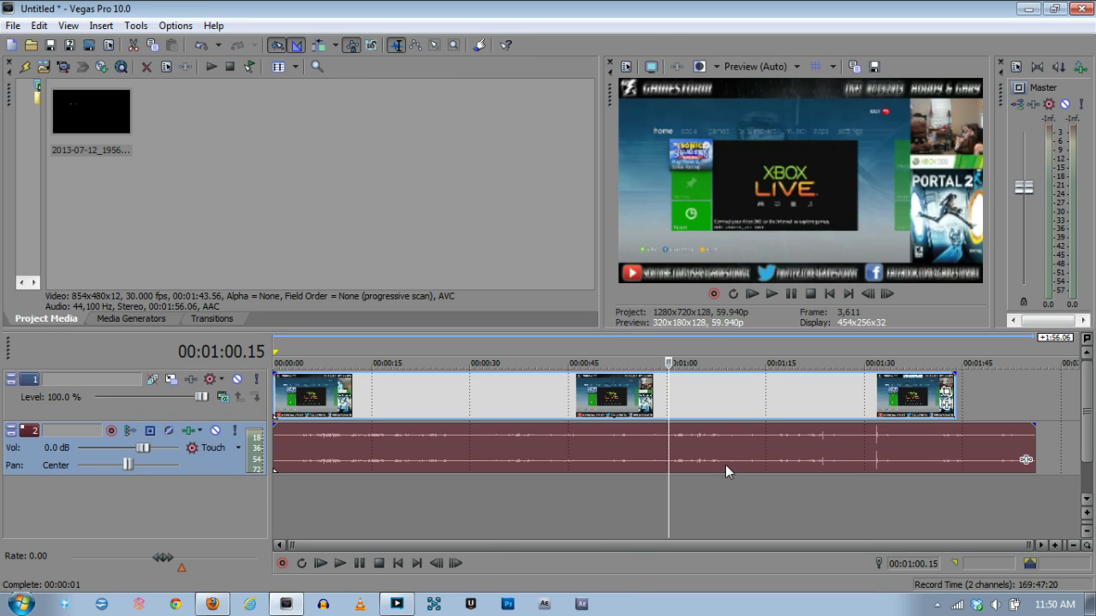
click(420, 412)
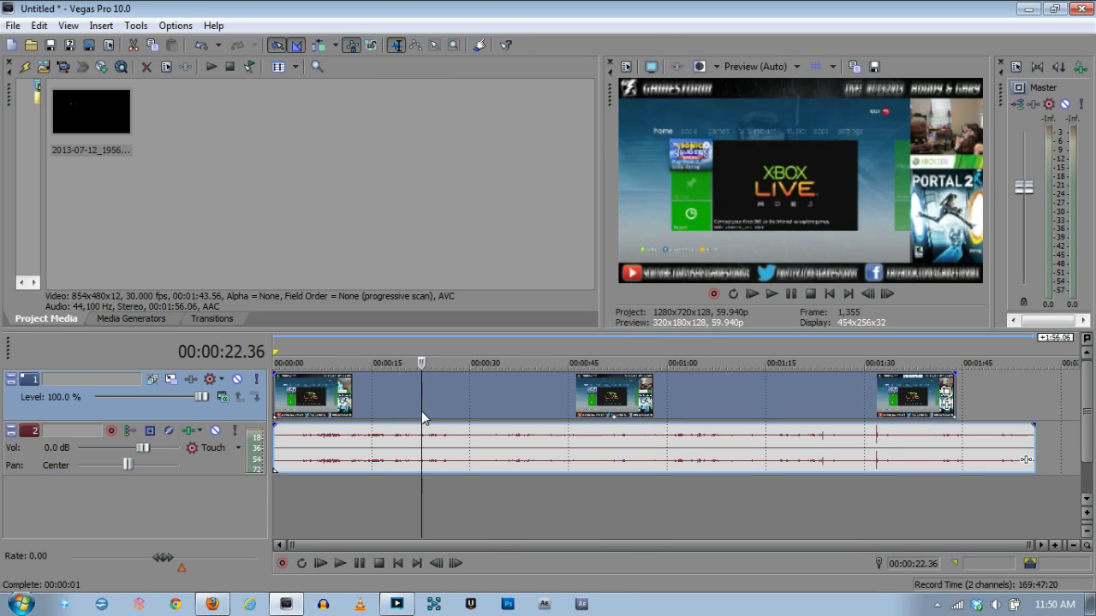
key(space)
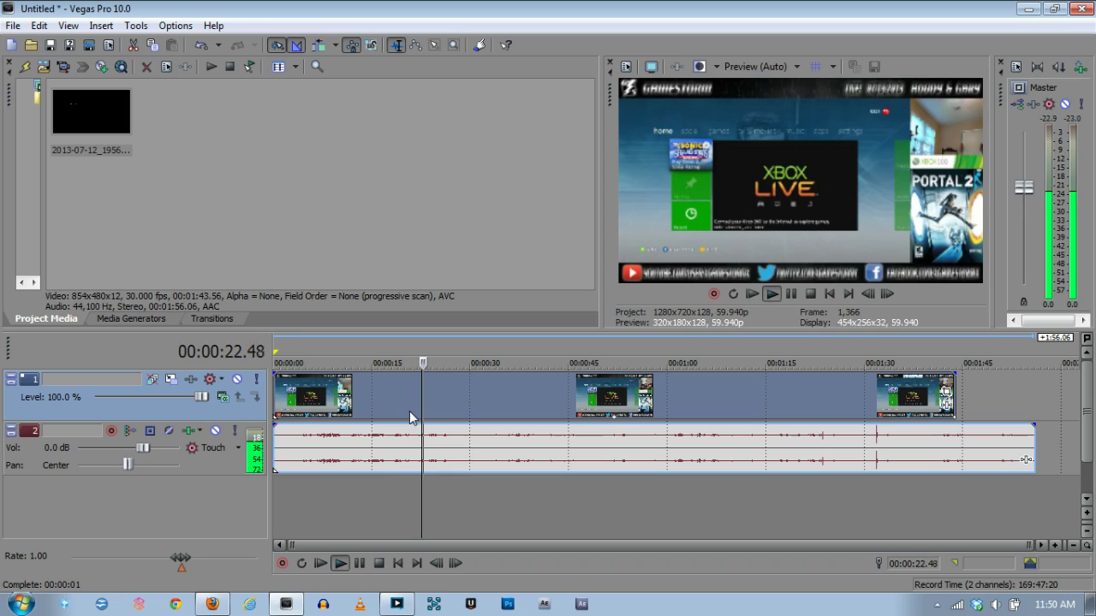
click(585, 353)
key(space)
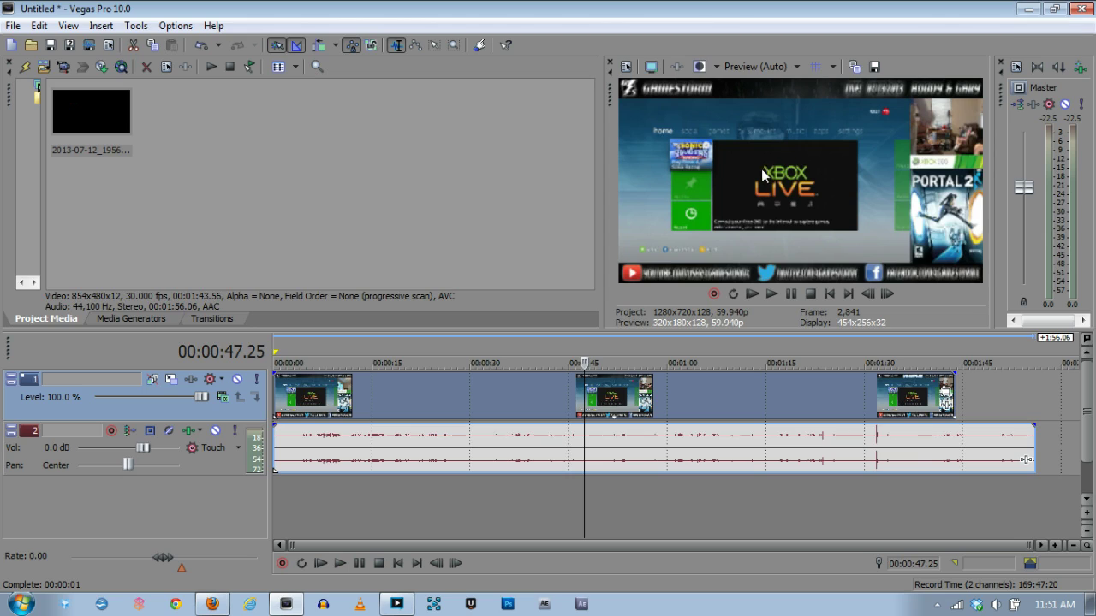
click(1027, 10)
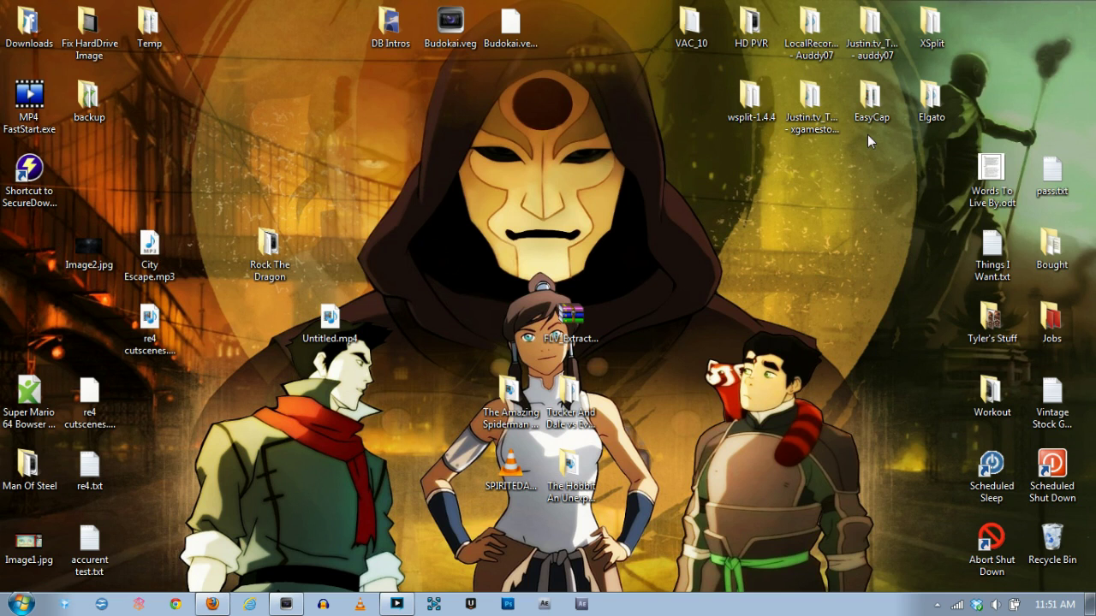